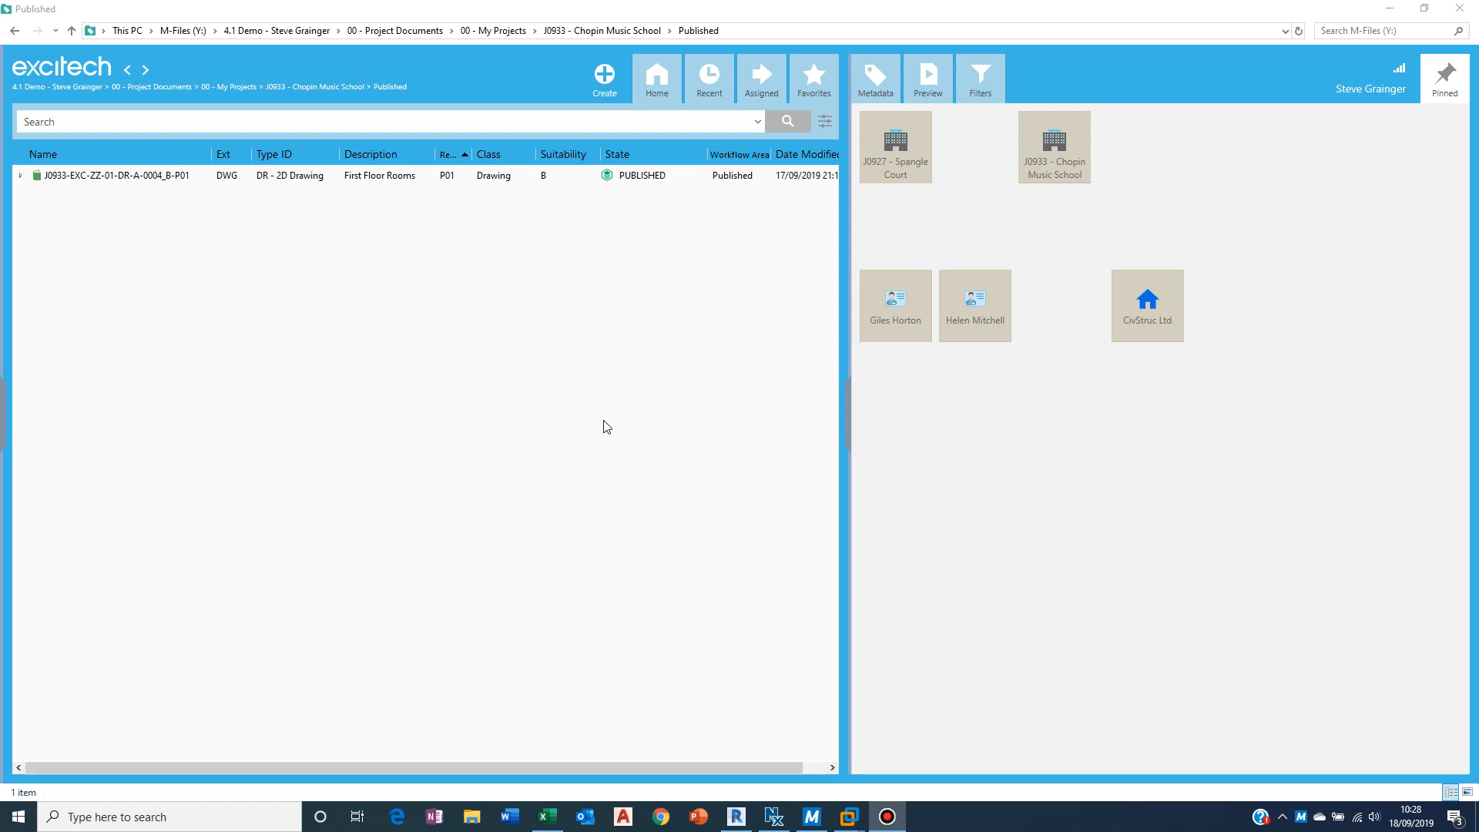
# Step: Expand the published First Floor Rooms drawing, select its PDF file and preview it
pyautogui.click(25, 178)
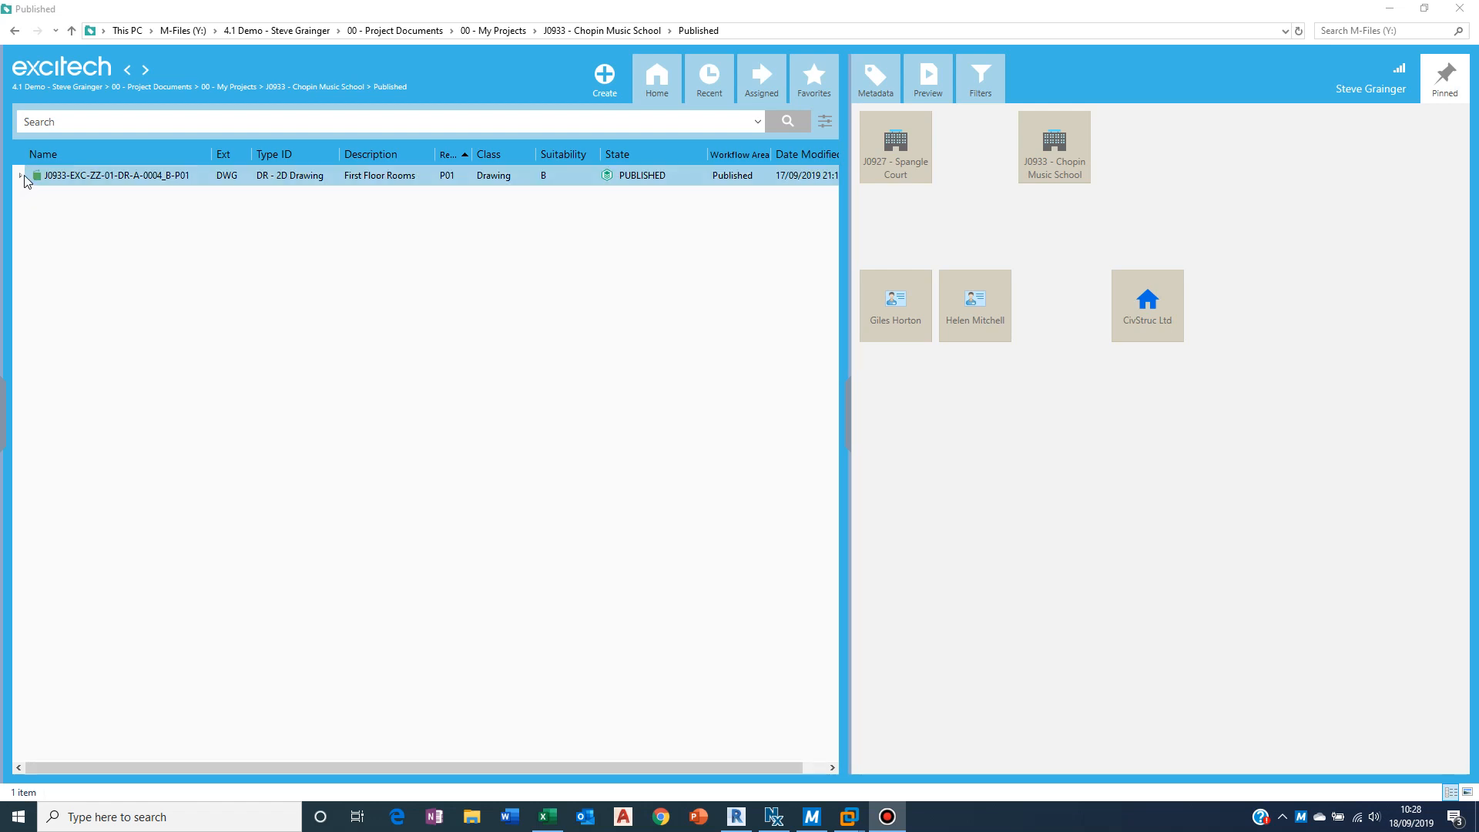
pyautogui.click(21, 176)
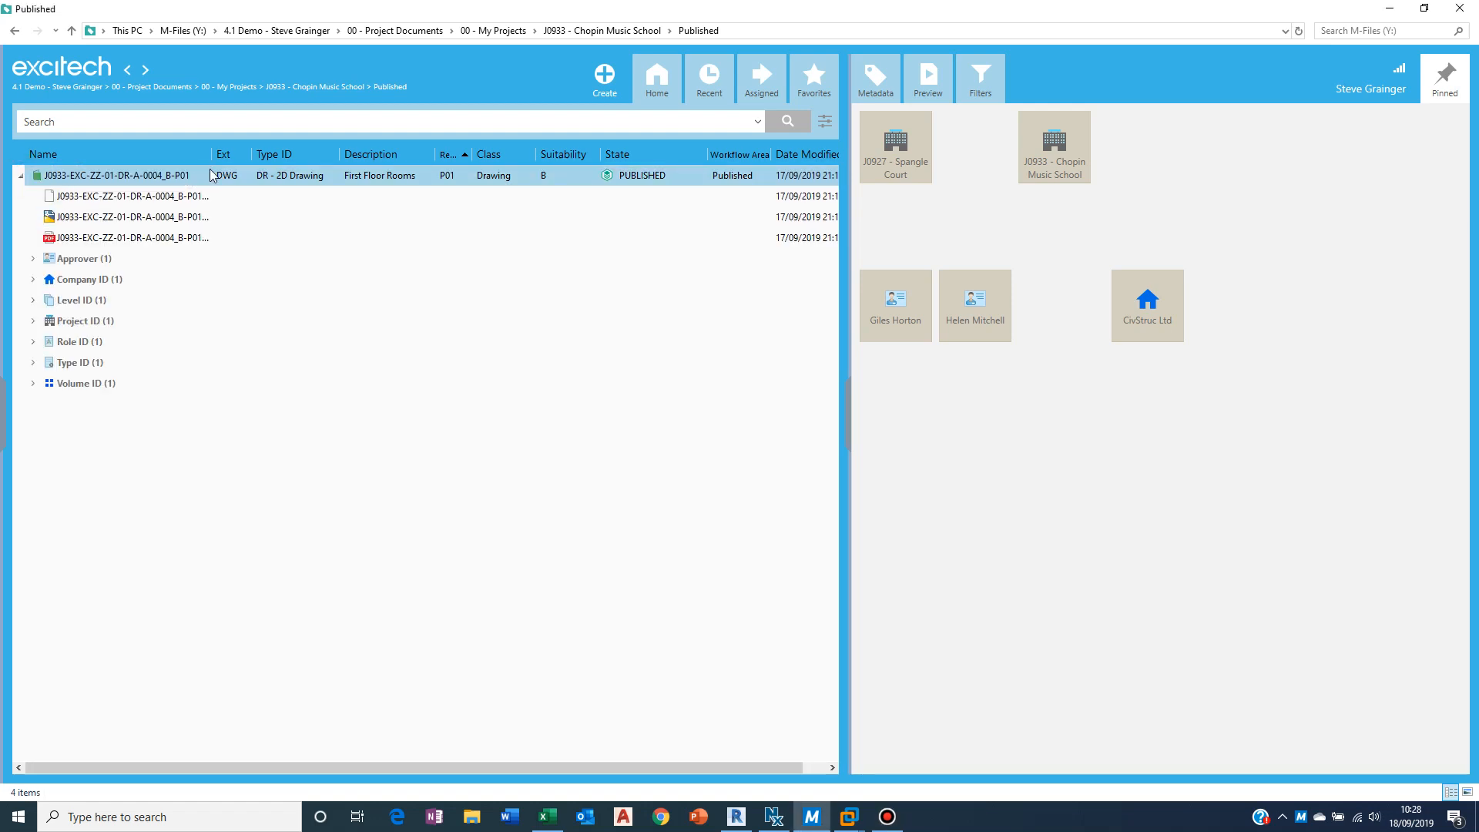
pyautogui.moveTo(212, 154); pyautogui.dragTo(243, 155)
pyautogui.click(127, 243)
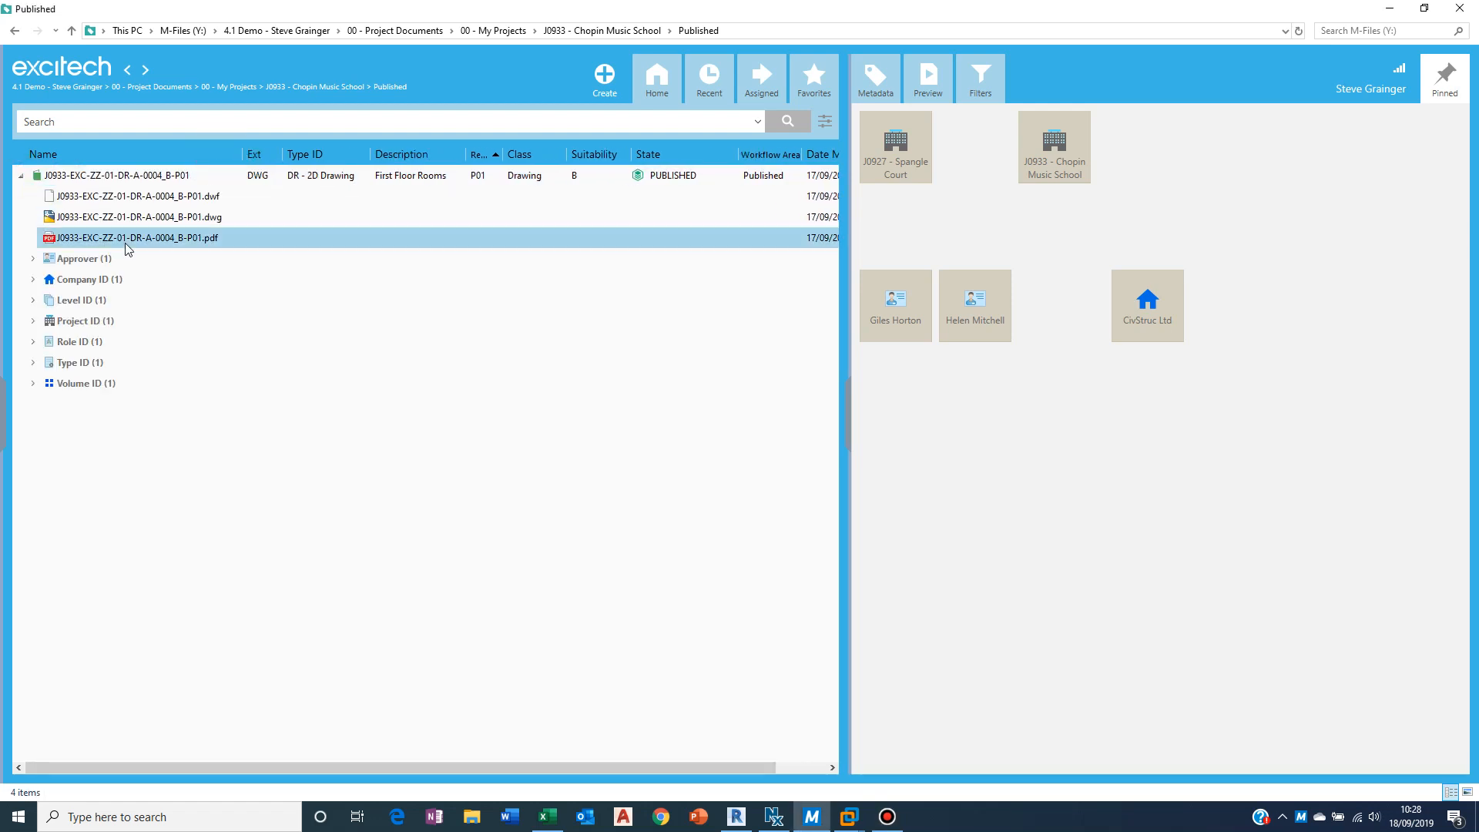
pyautogui.click(952, 85)
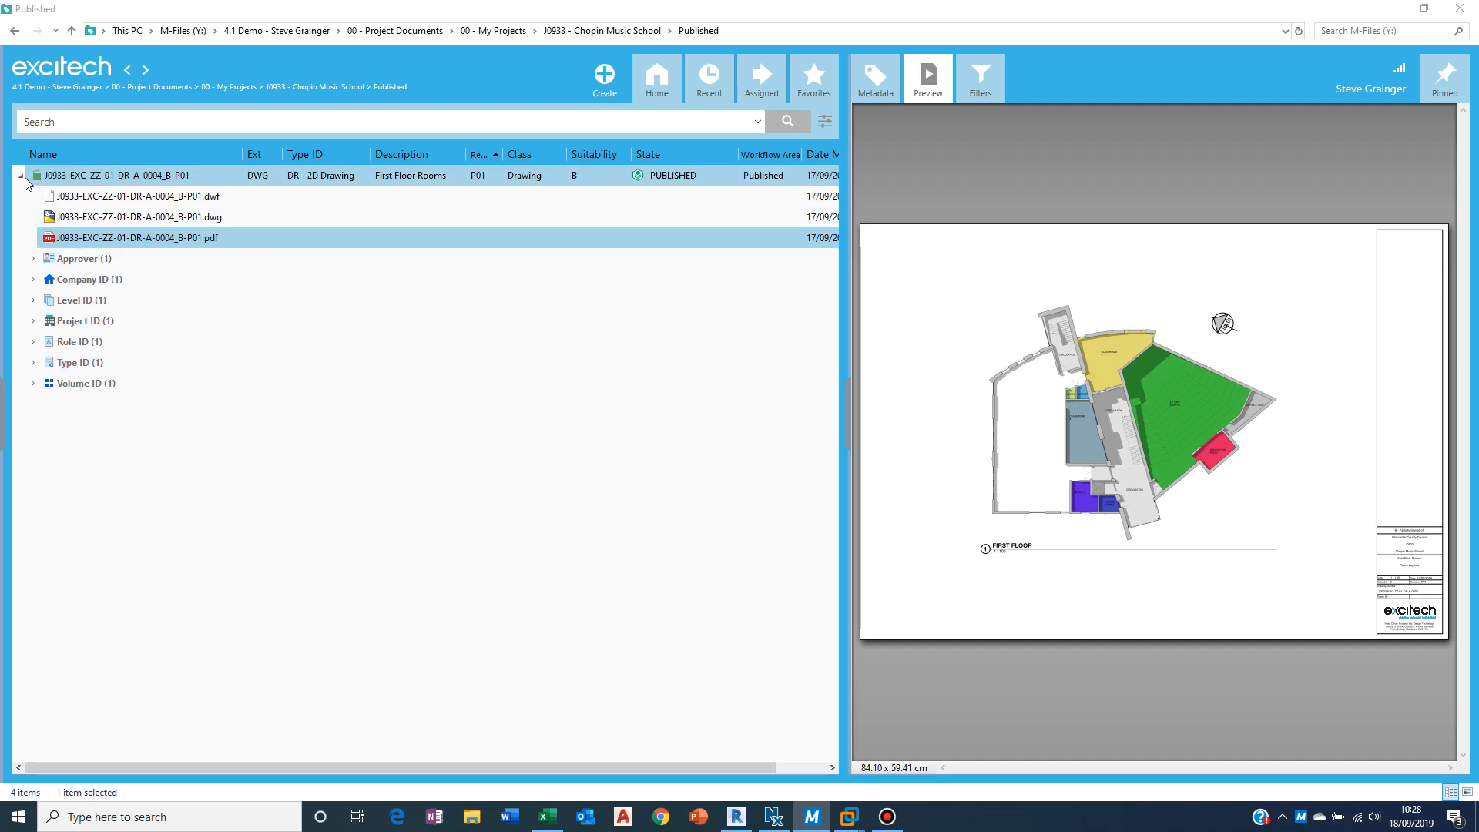
# Step: Open the transmittals list and reissue the J0933-TRA-Plans-00_008 transmittal
pyautogui.click(2, 424)
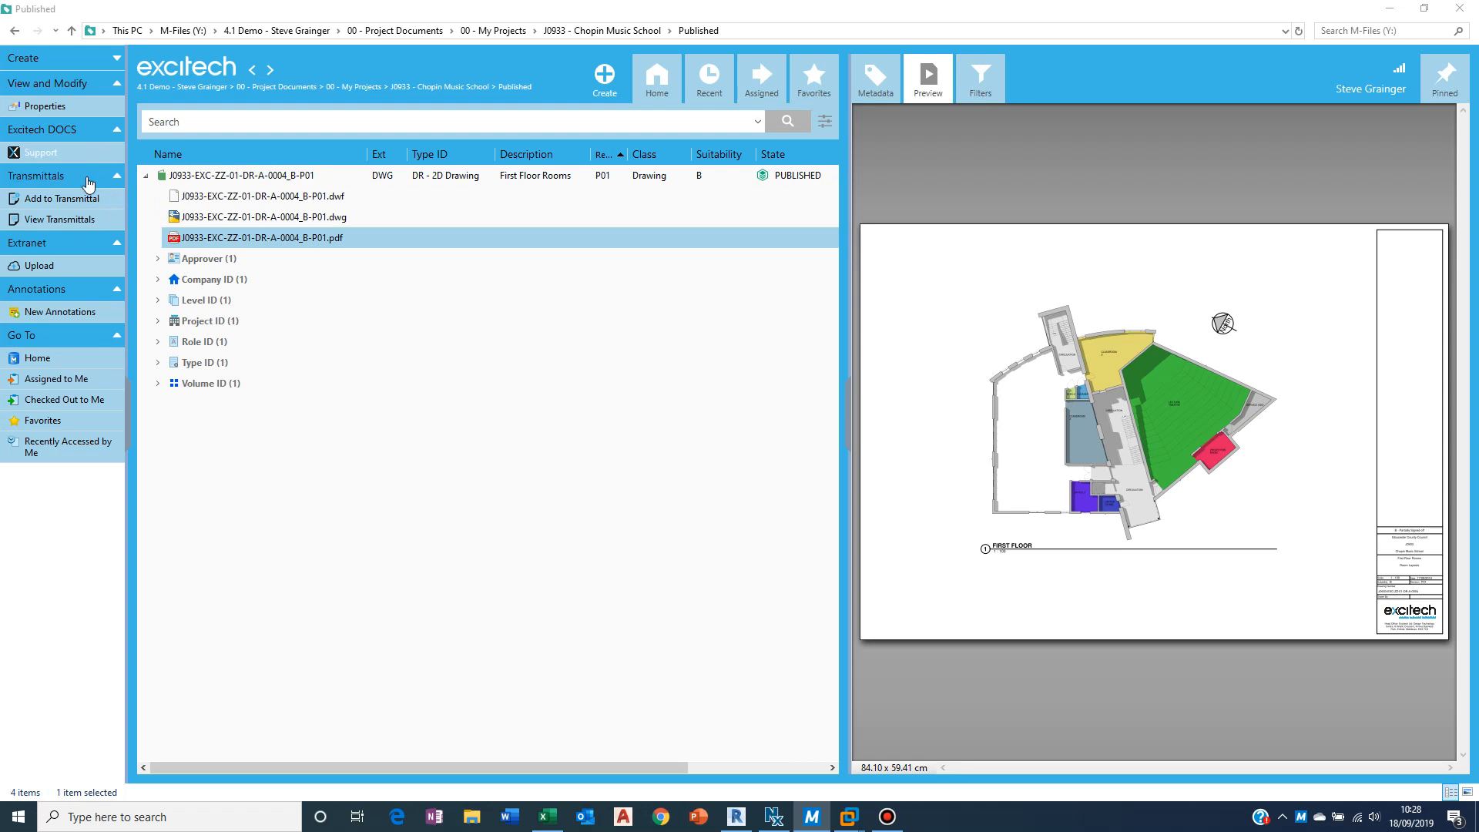
pyautogui.click(61, 220)
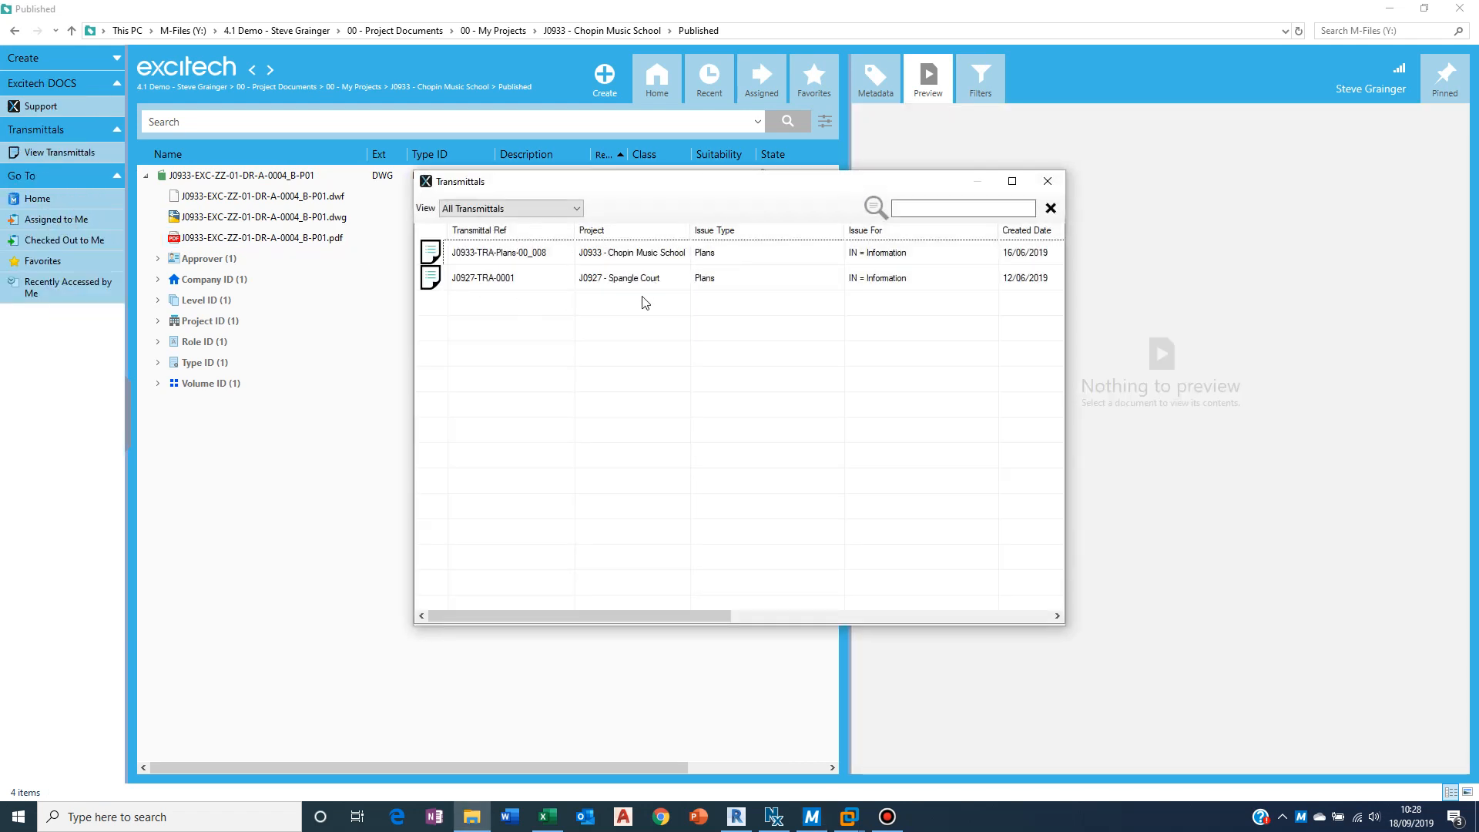
pyautogui.click(636, 259)
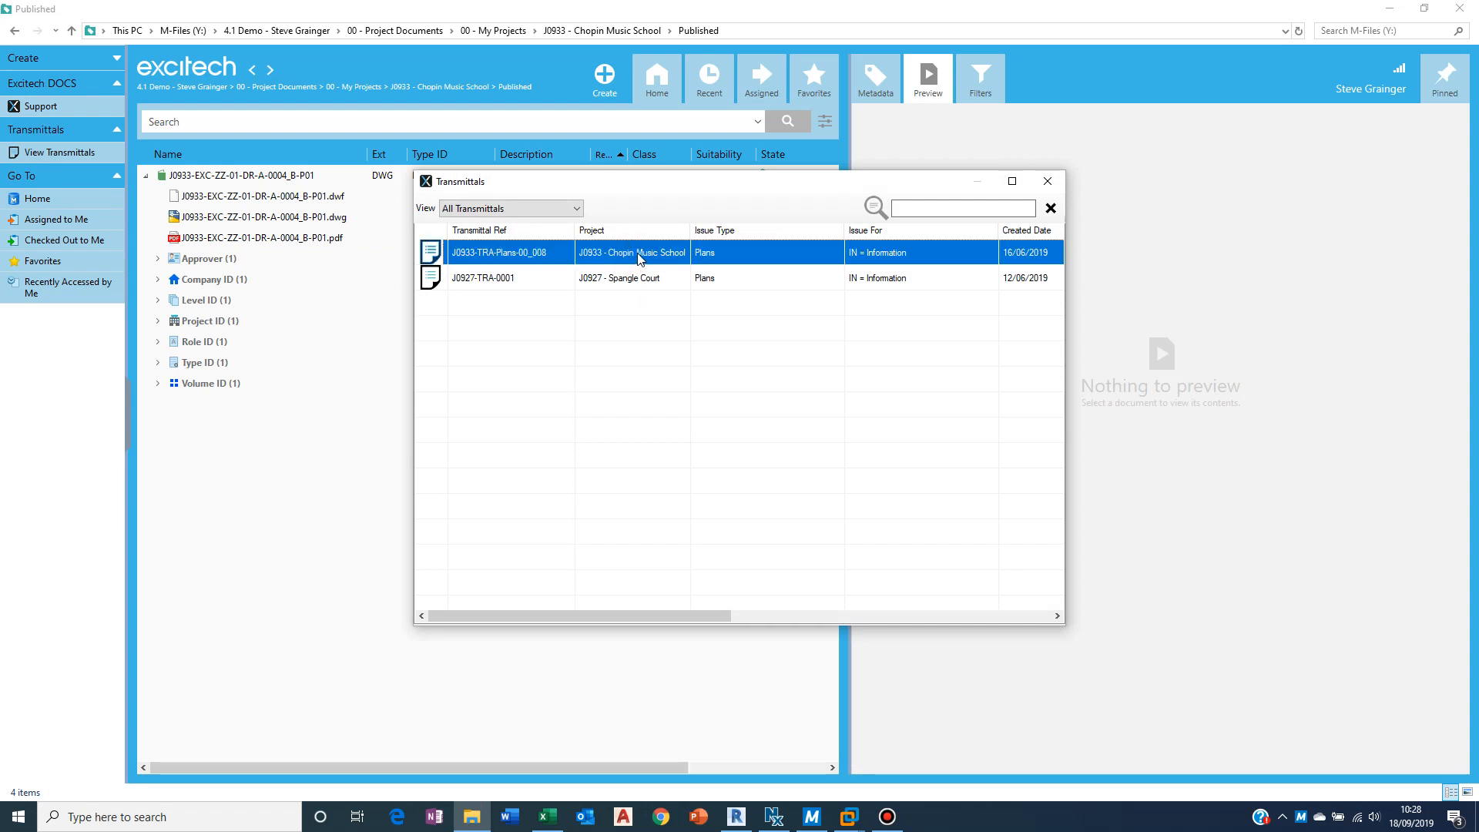
pyautogui.rightClick(640, 254)
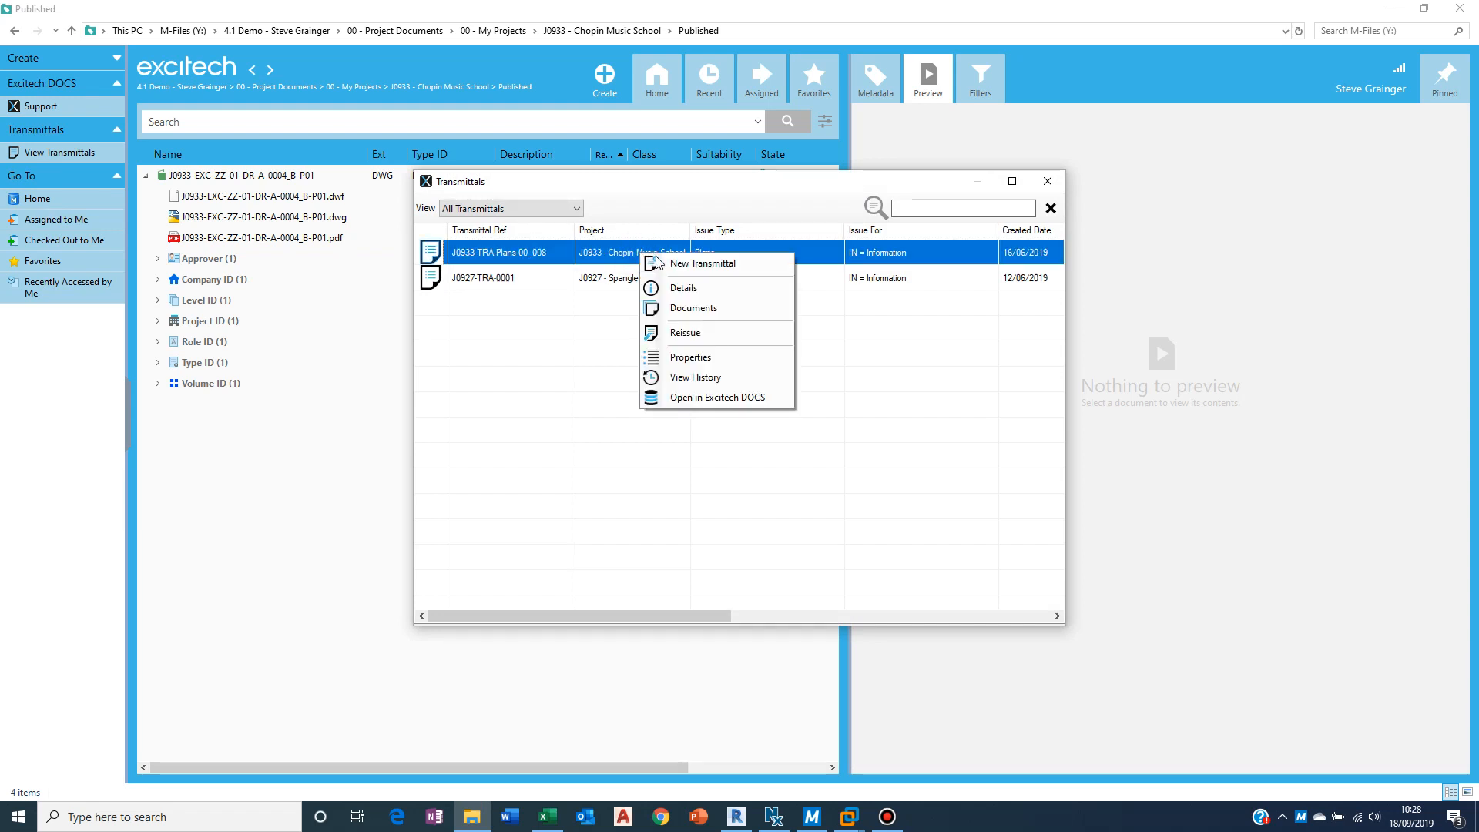
pyautogui.click(674, 332)
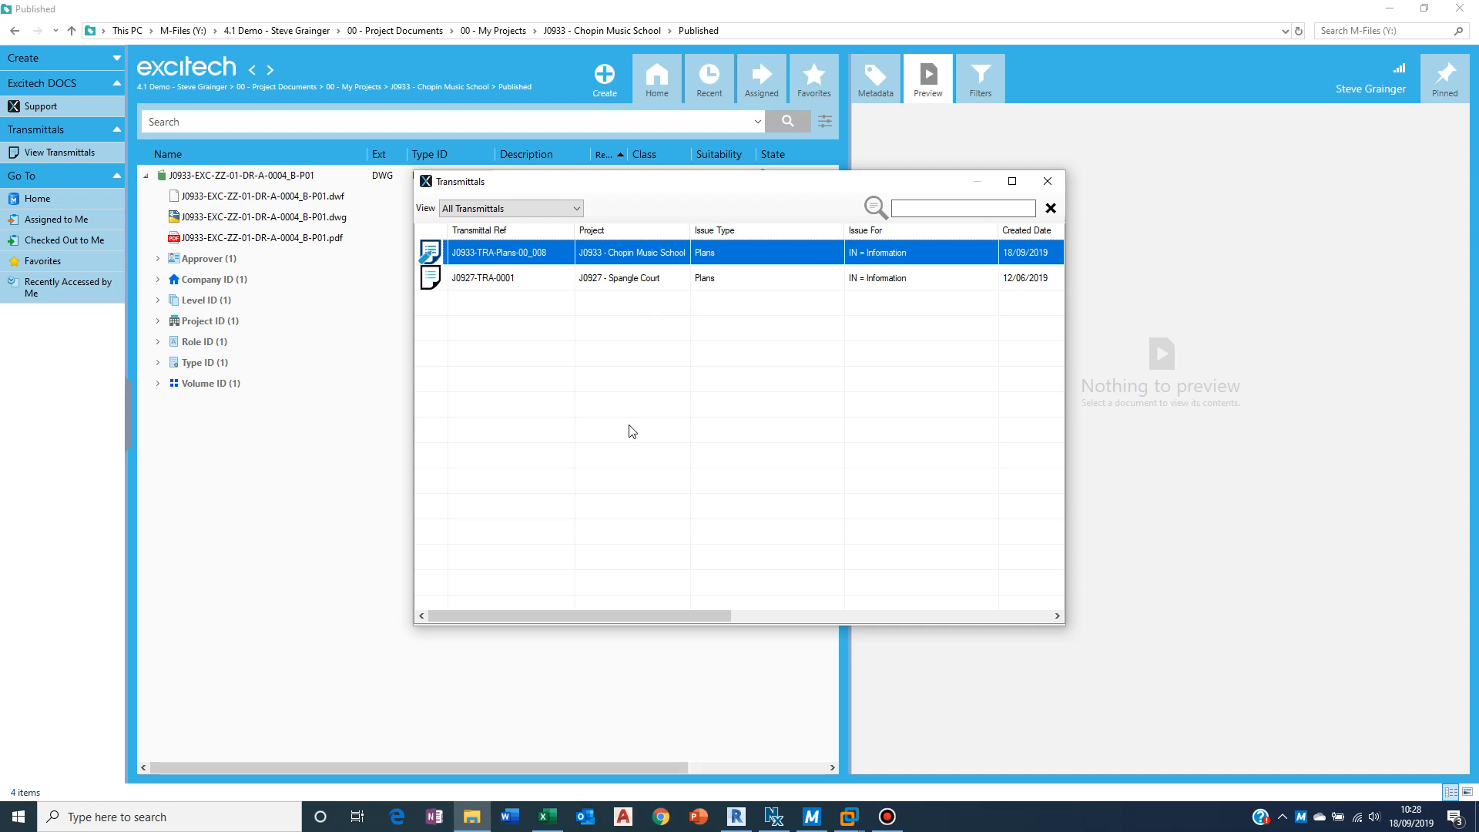
pyautogui.click(1048, 181)
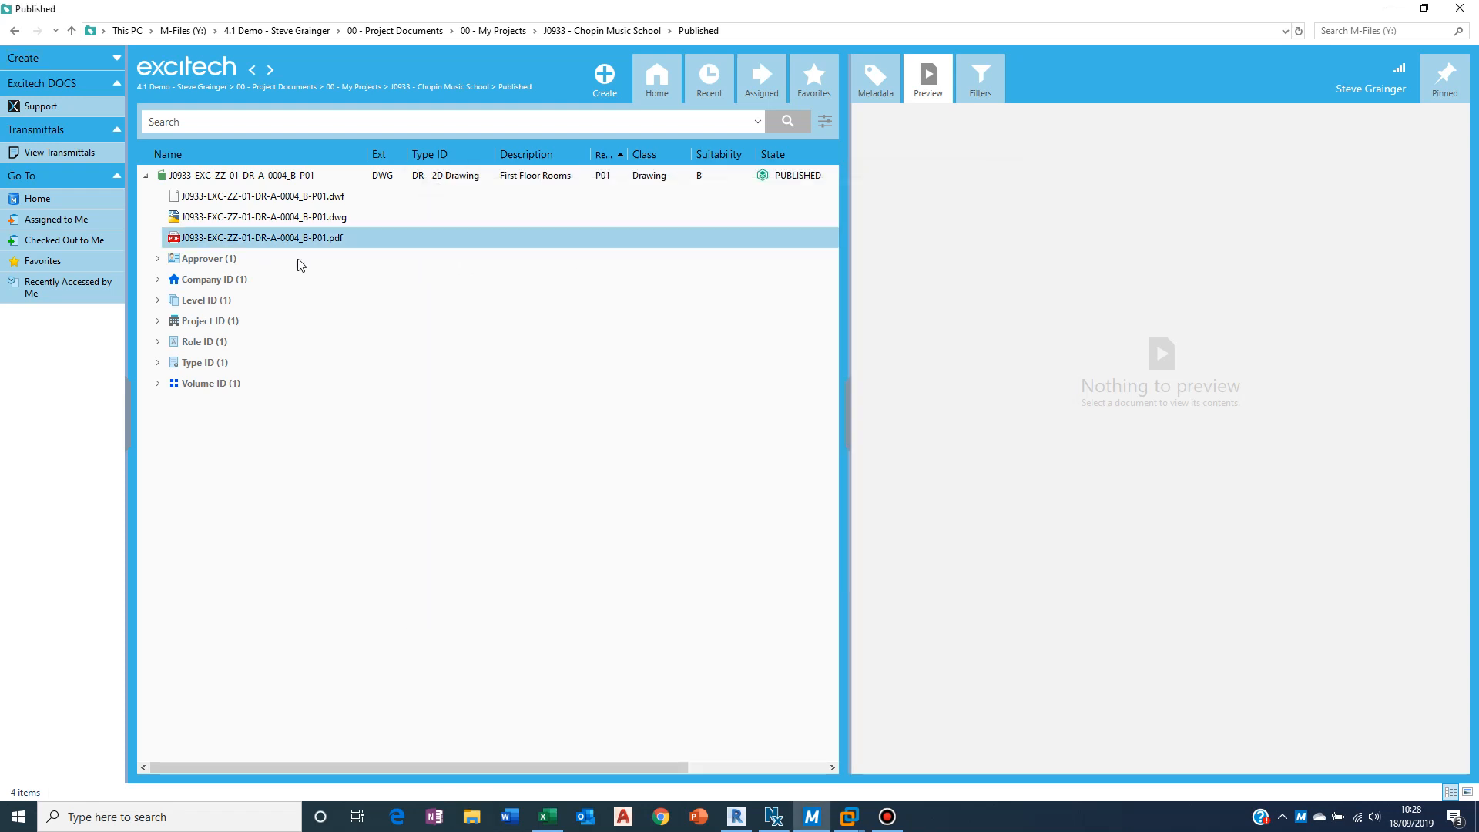
# Step: Add the First Floor Rooms drawing's three files to the draft transmittal J0933-TRA-Plans-00_008
pyautogui.click(265, 179)
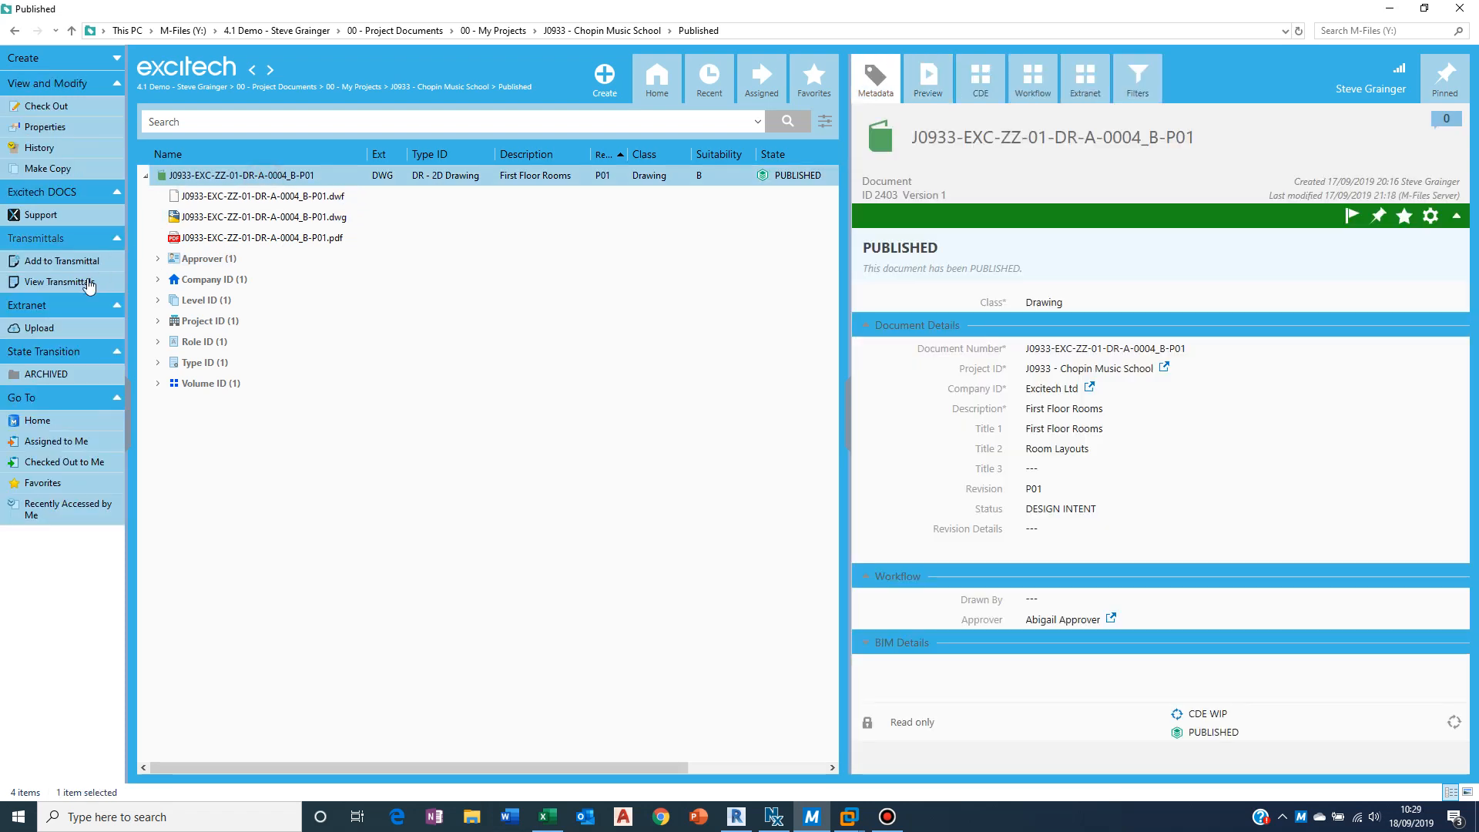
pyautogui.click(55, 265)
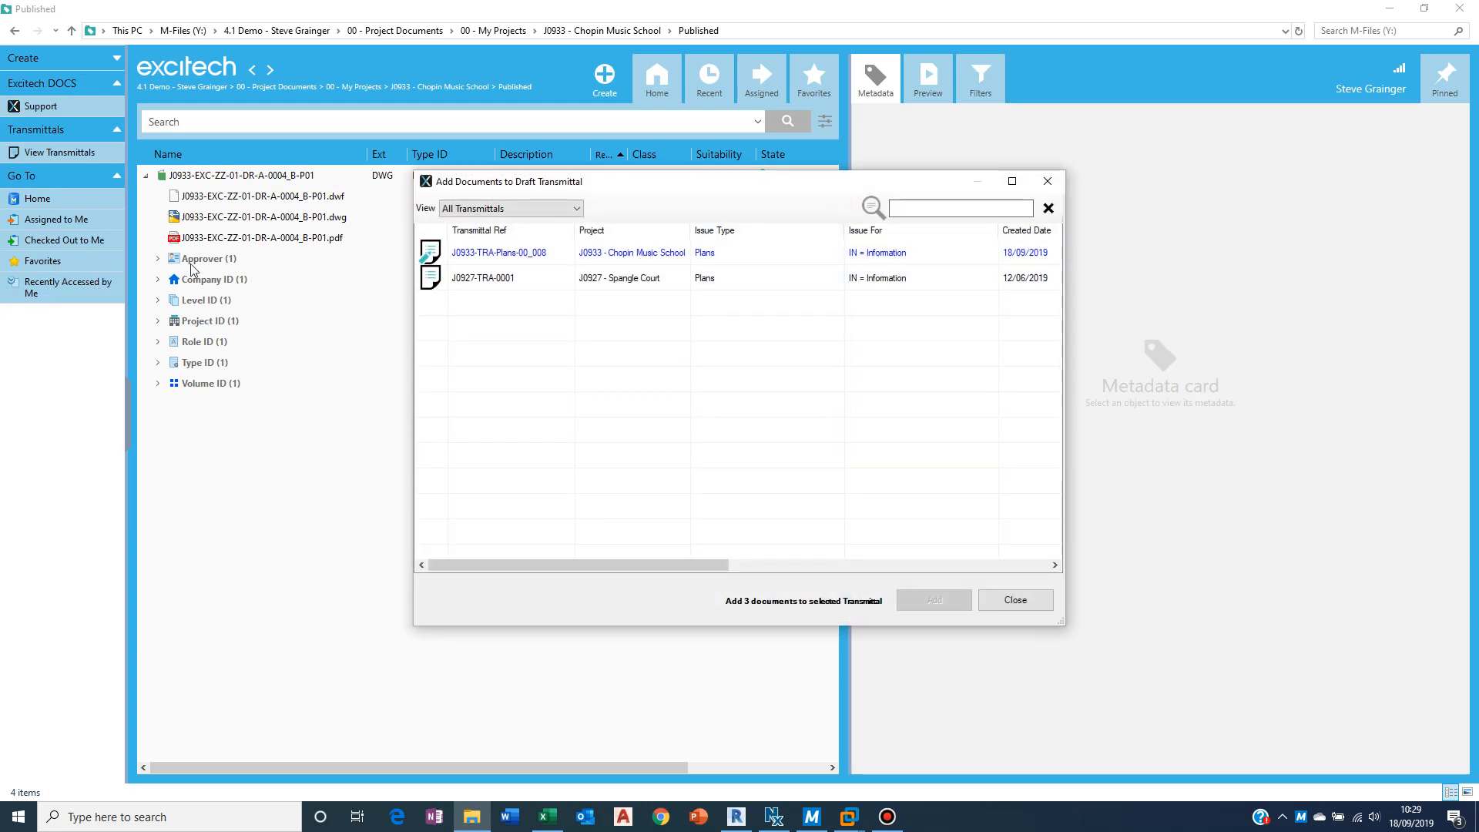
pyautogui.click(599, 253)
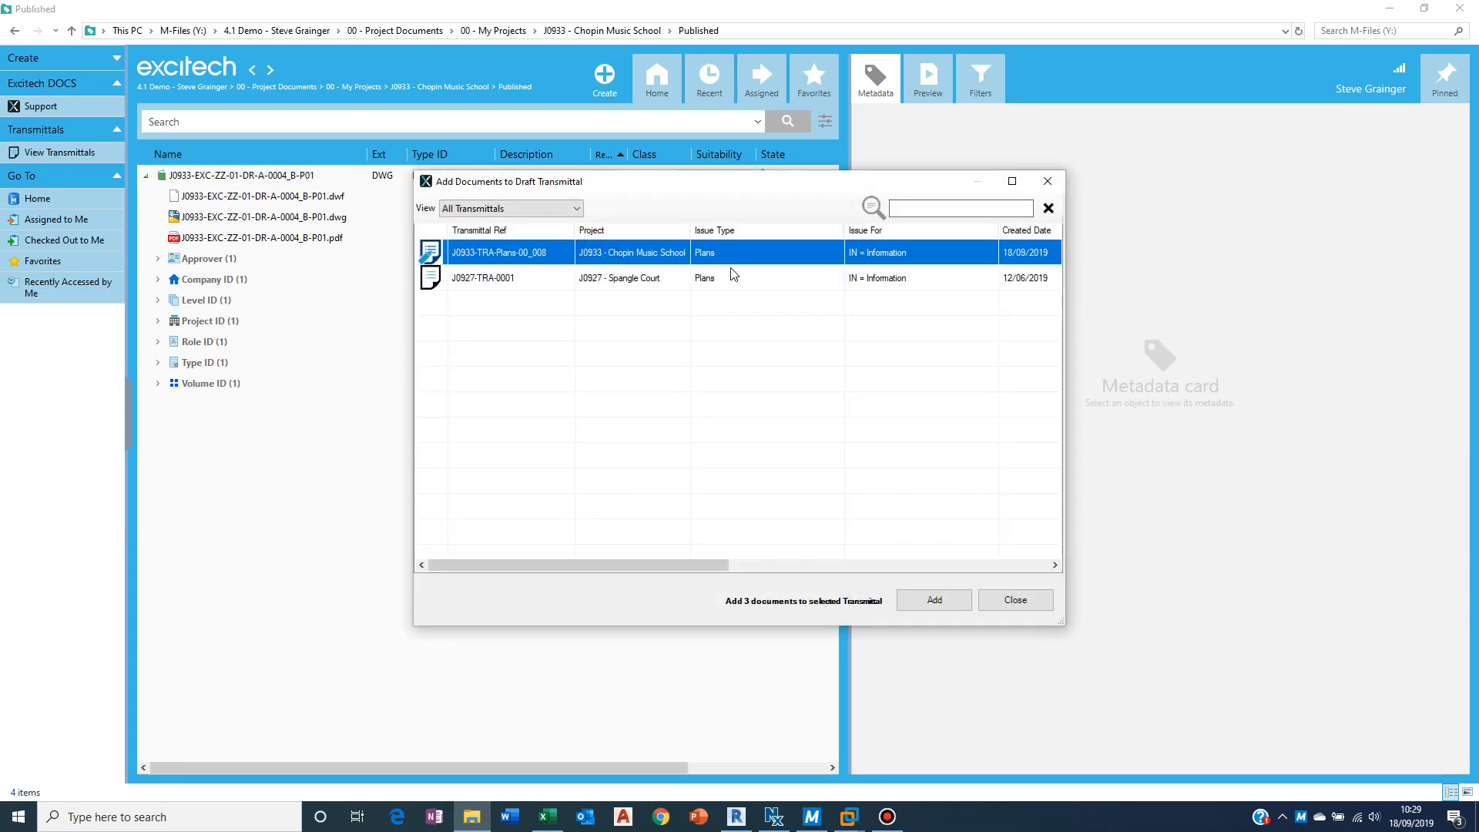
pyautogui.click(946, 601)
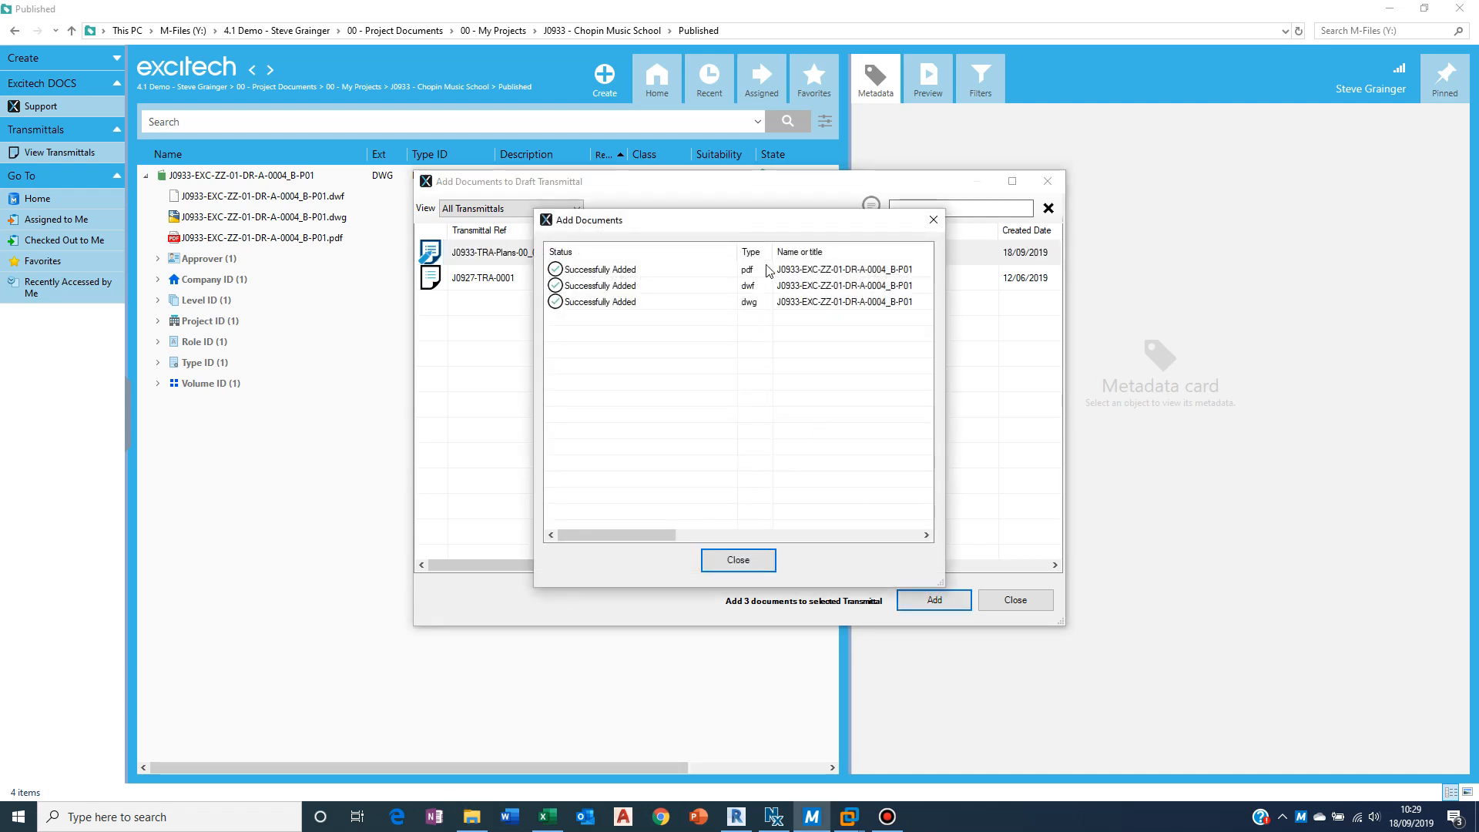
pyautogui.click(737, 562)
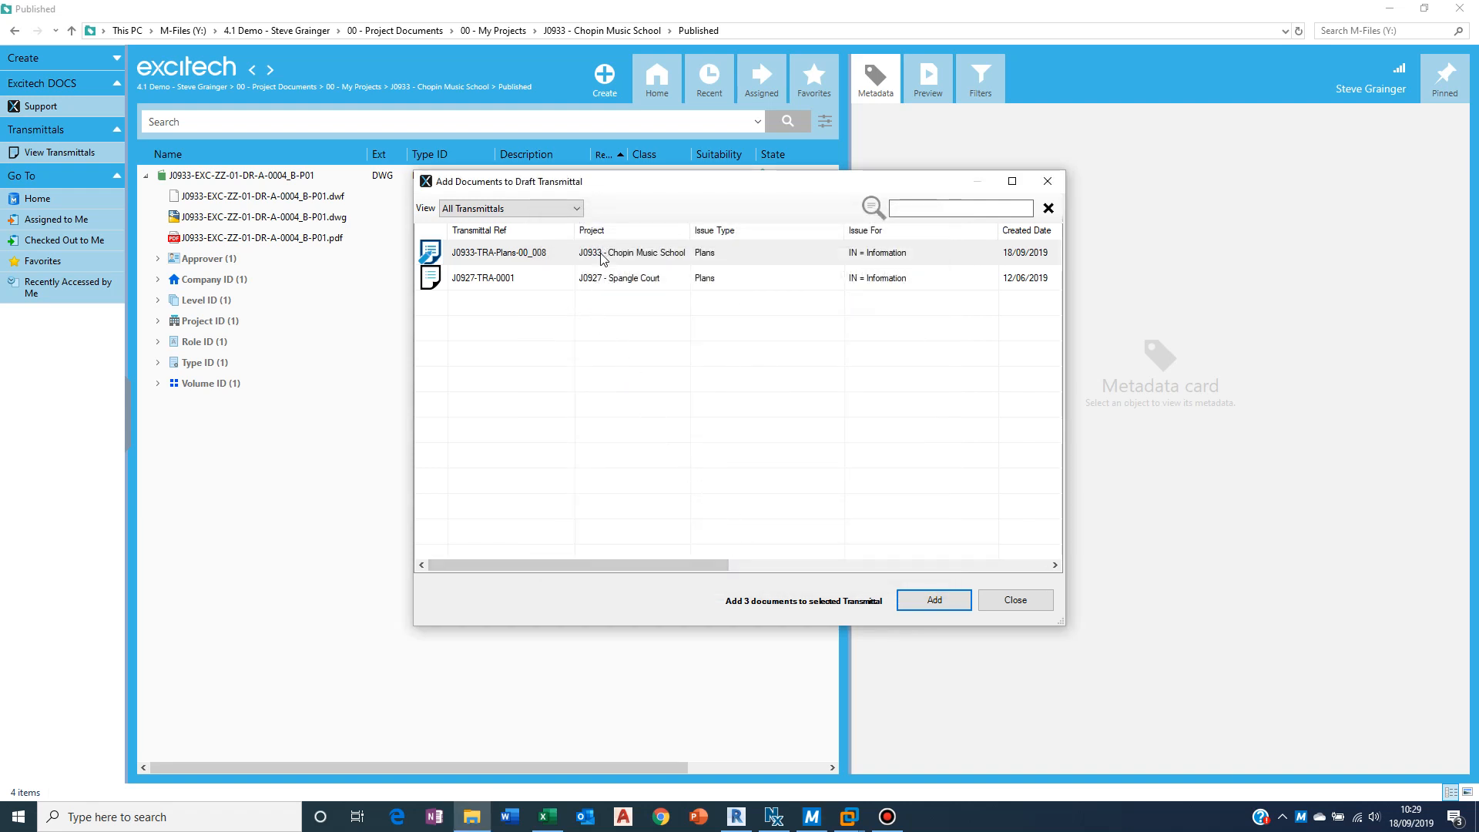
# Step: Open the draft transmittal's details and browse All Contacts as possible extra recipients without adding any
pyautogui.rightClick(603, 254)
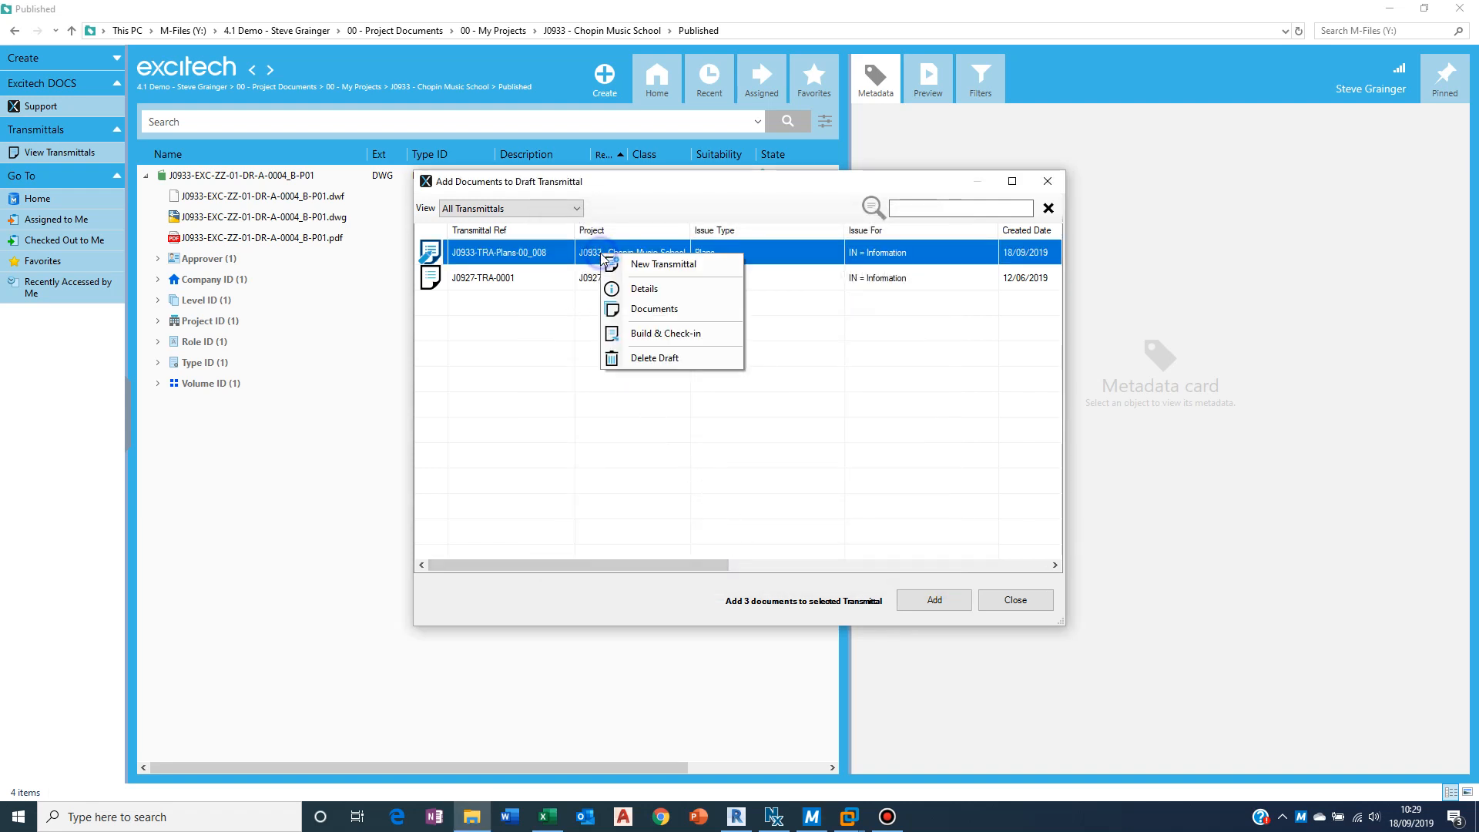
pyautogui.click(655, 295)
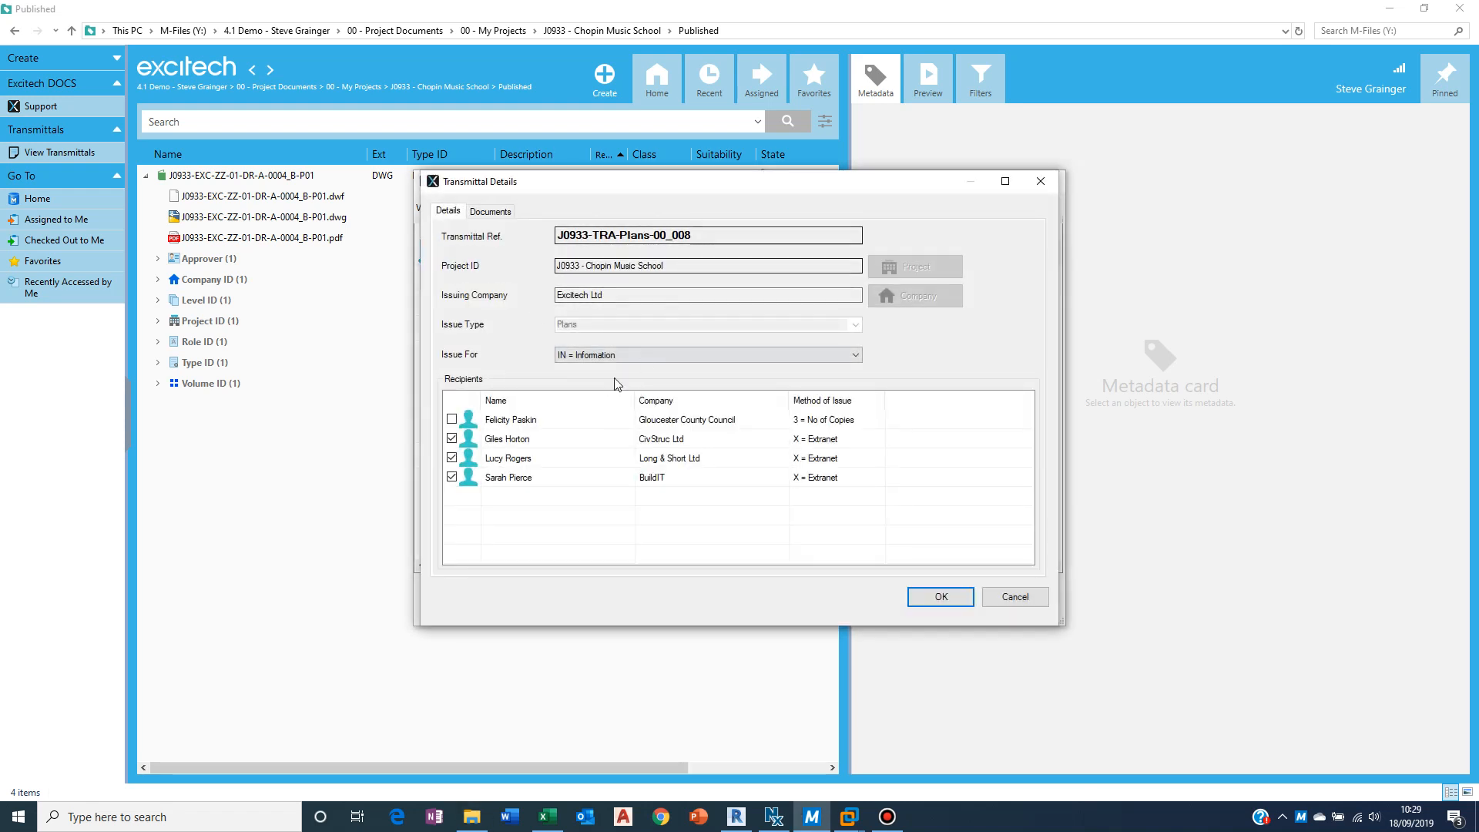
pyautogui.rightClick(535, 445)
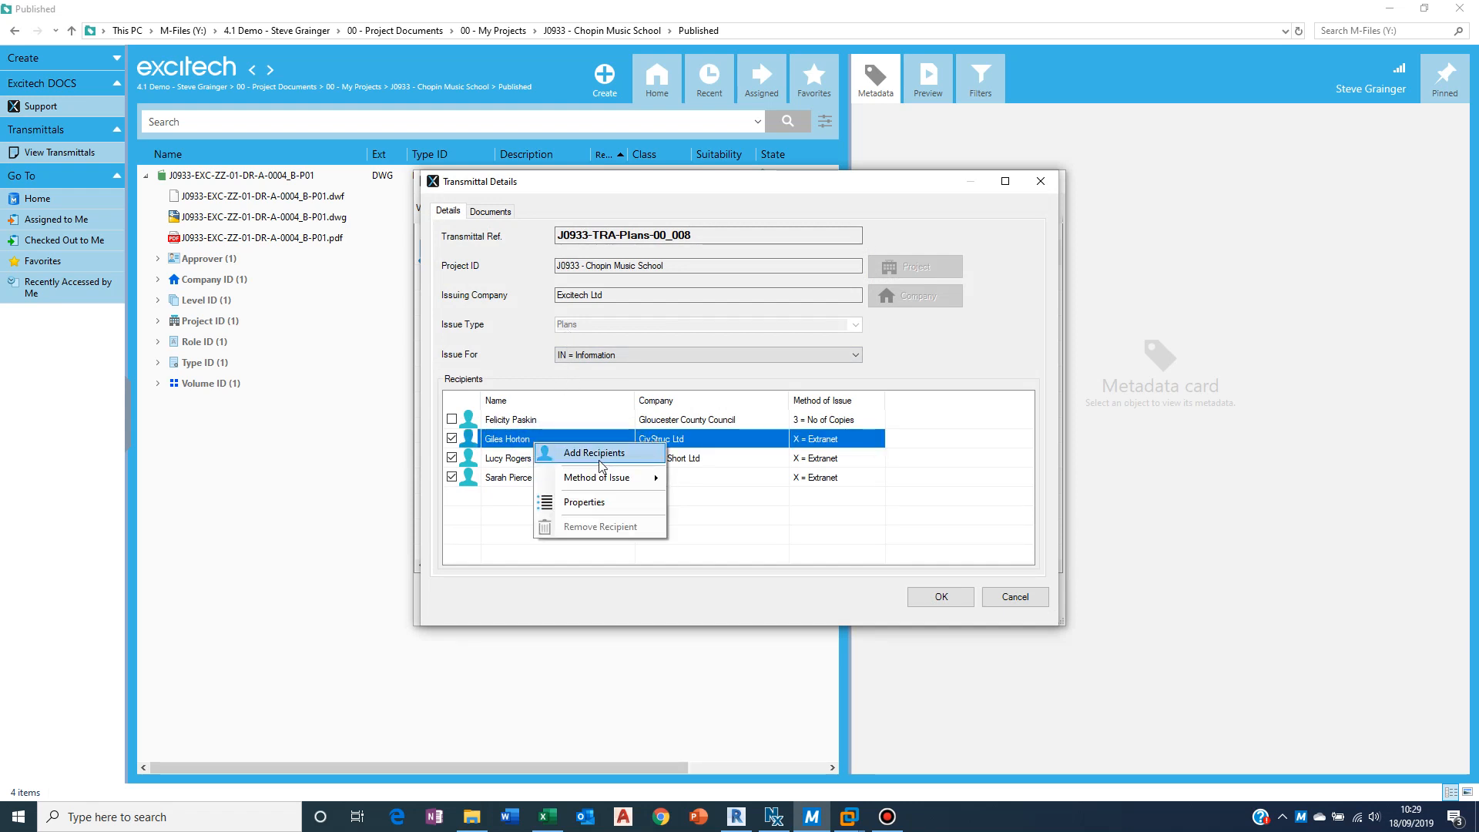
pyautogui.click(595, 454)
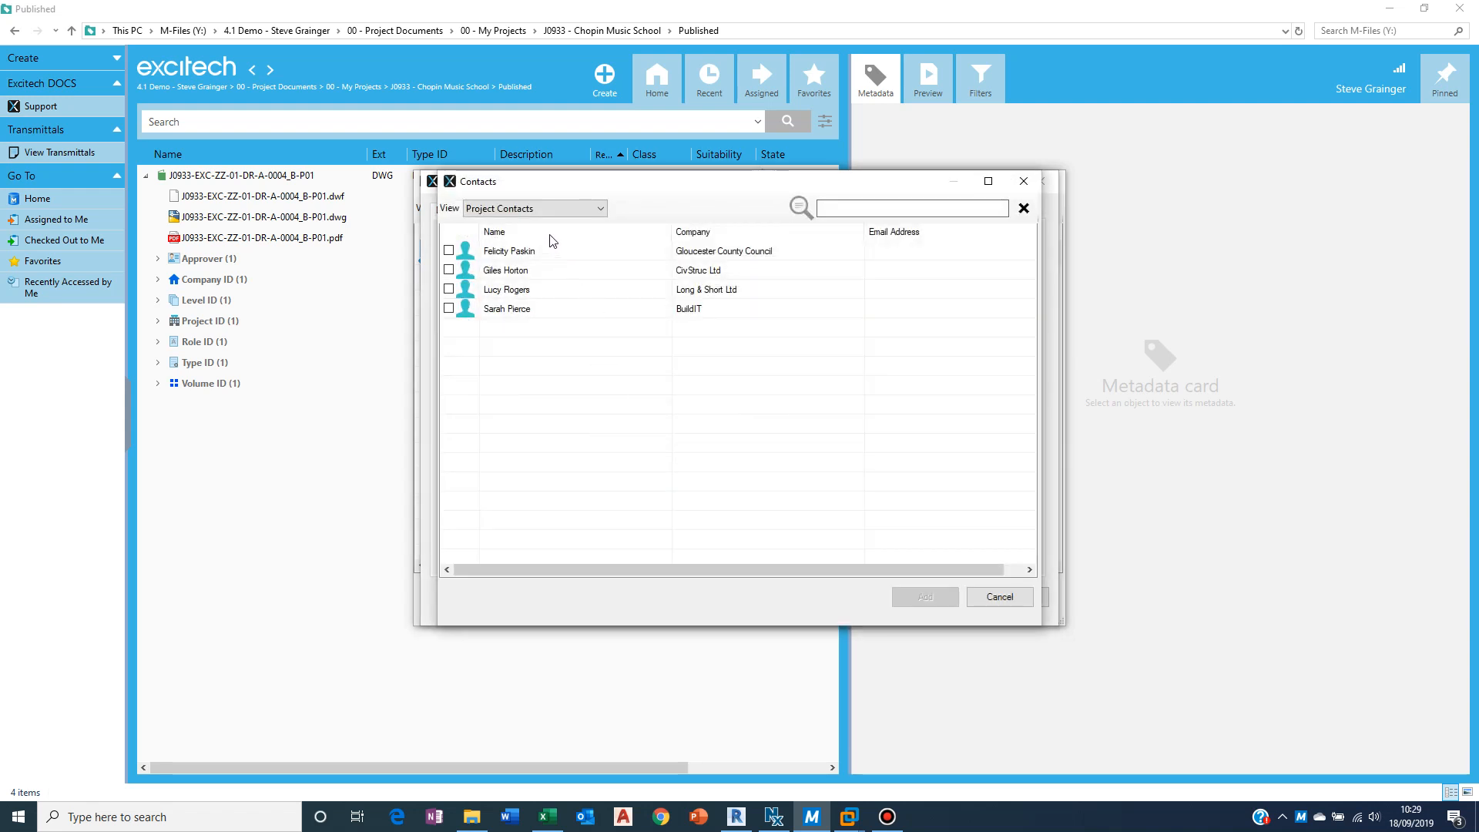
pyautogui.click(542, 210)
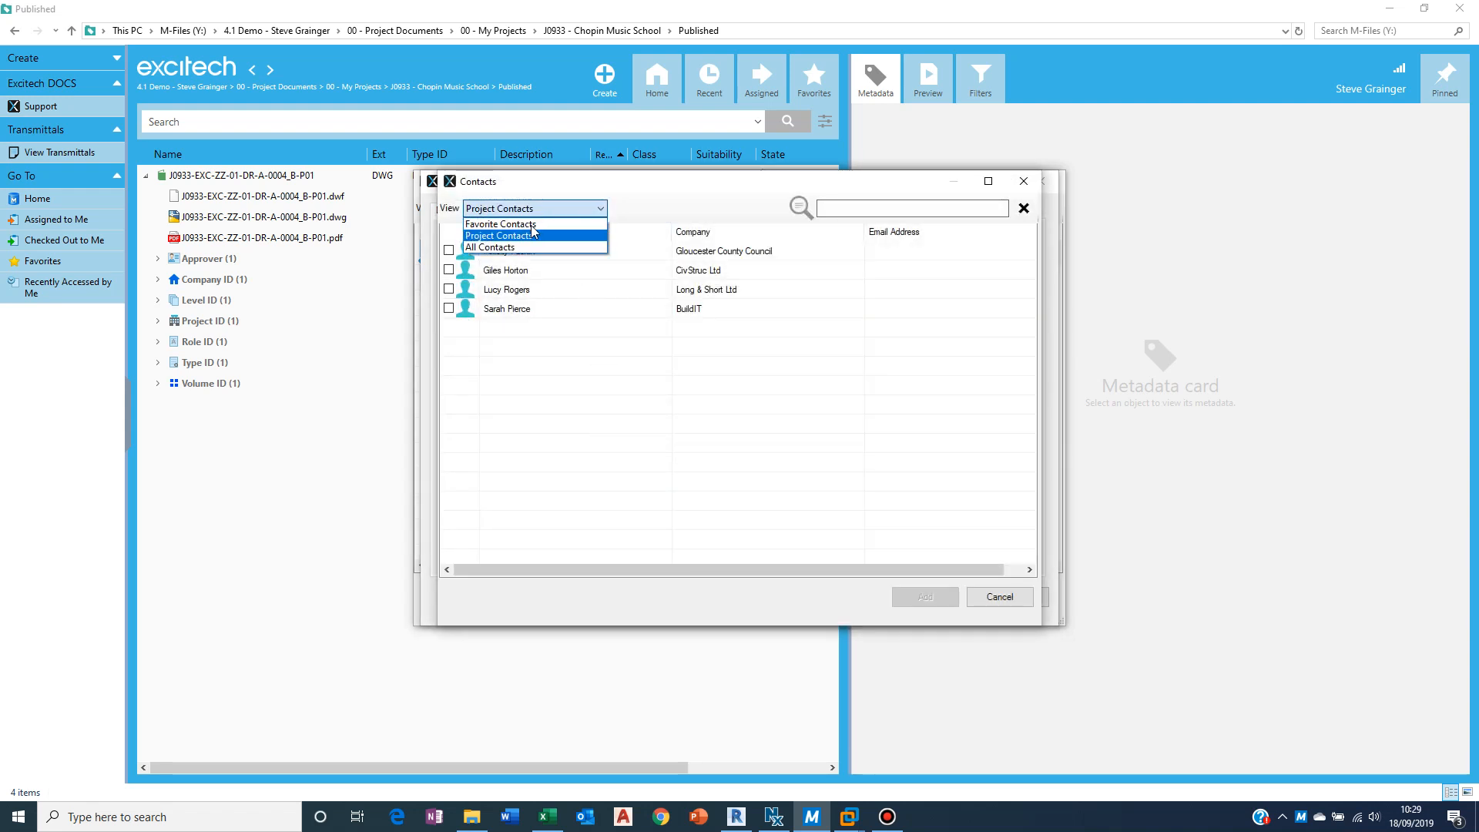
pyautogui.click(540, 247)
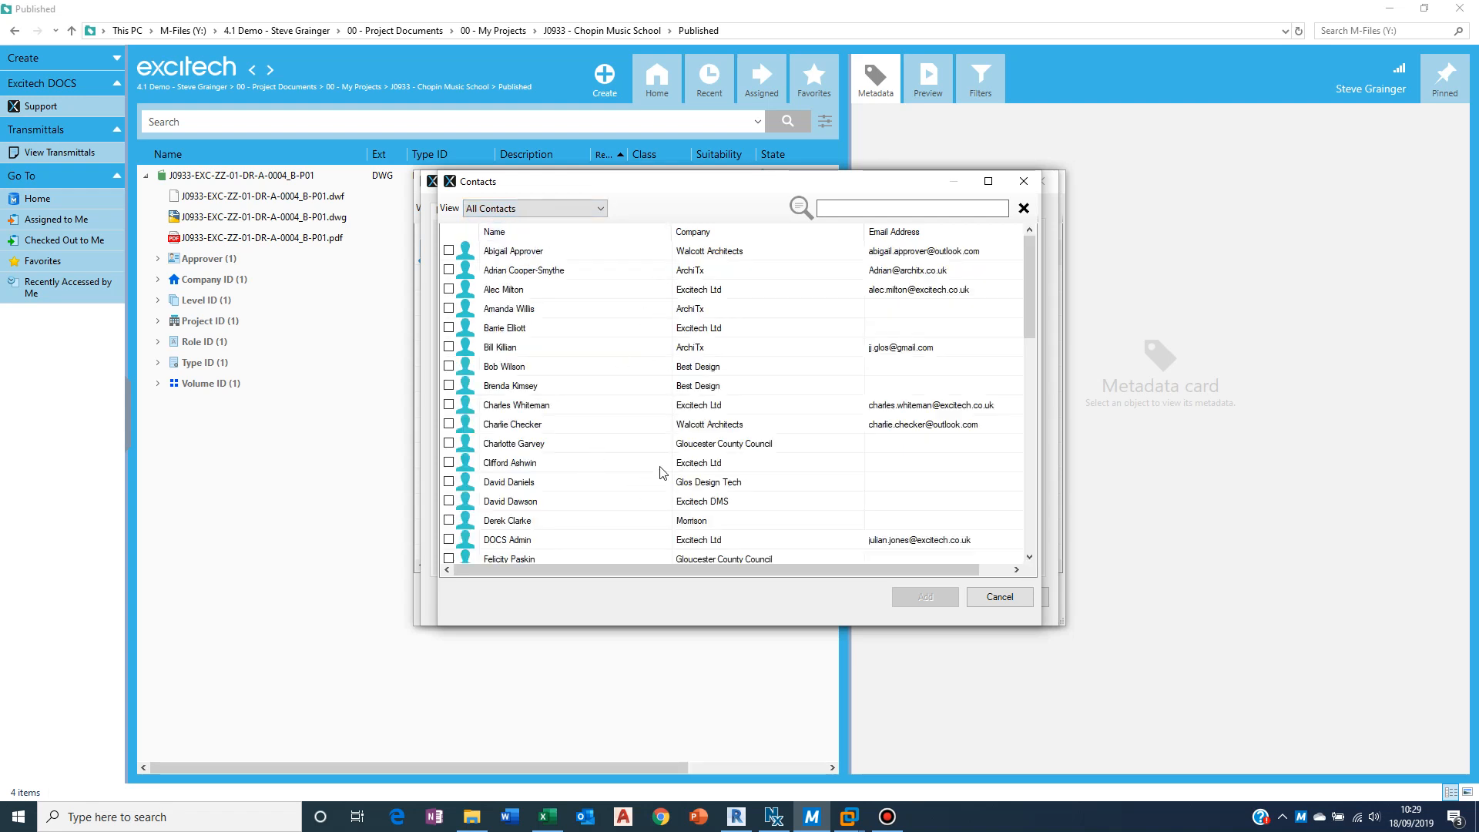
pyautogui.click(990, 598)
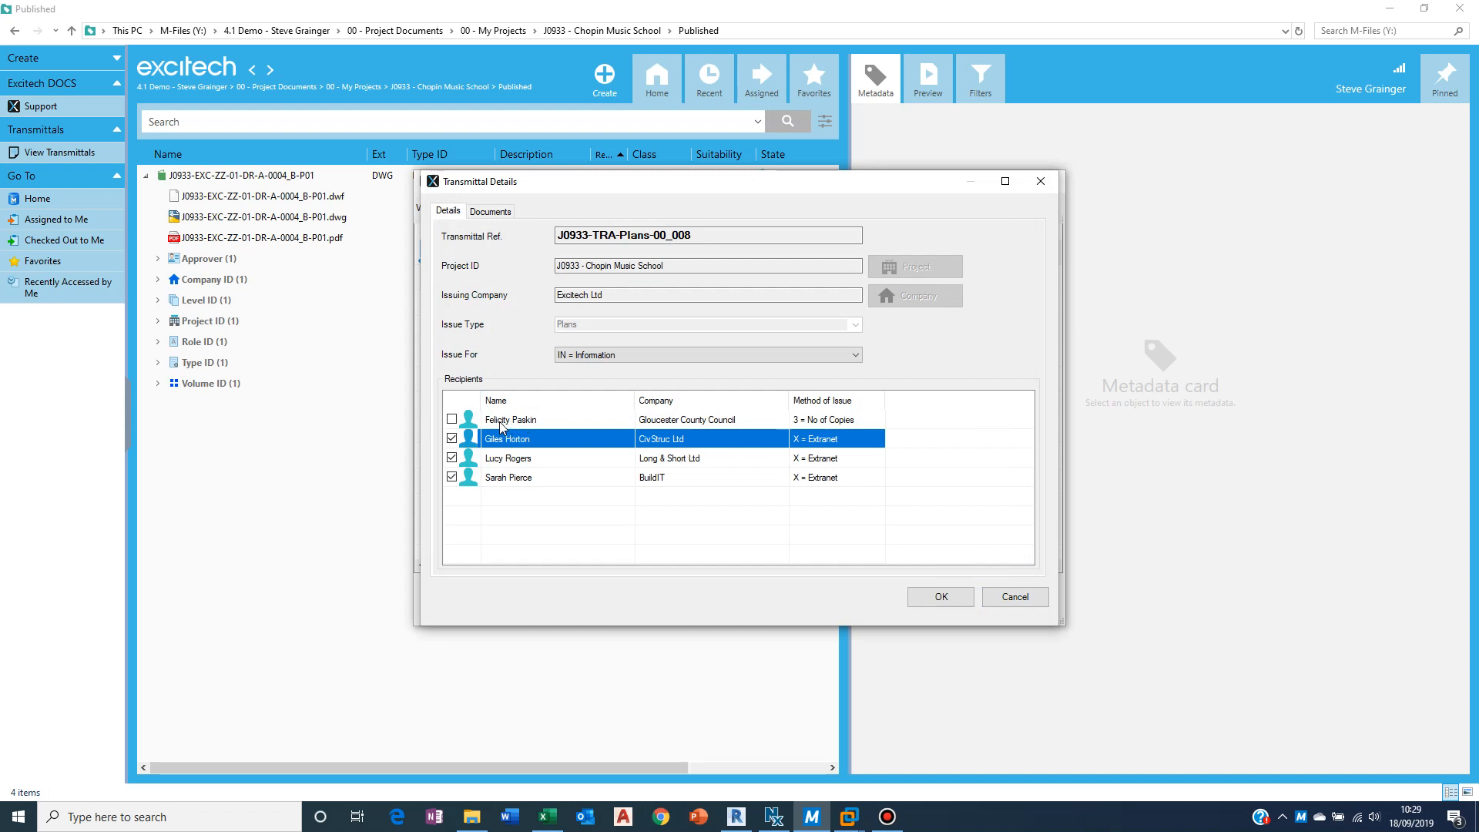
# Step: Include the Gloucester County Council recipient and set their method of issue to X = Extranet
pyautogui.click(453, 420)
pyautogui.click(819, 421)
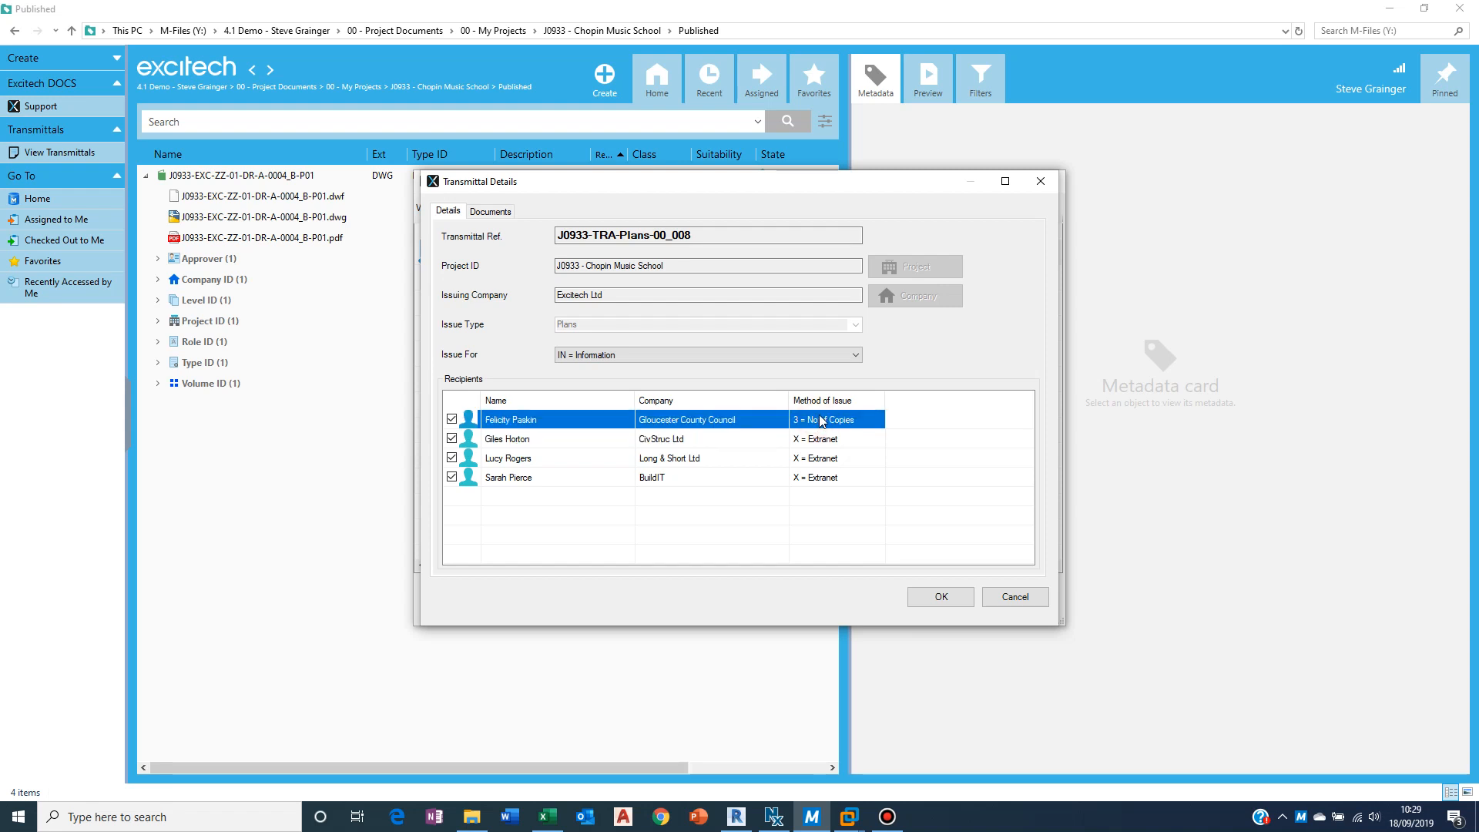
pyautogui.rightClick(819, 422)
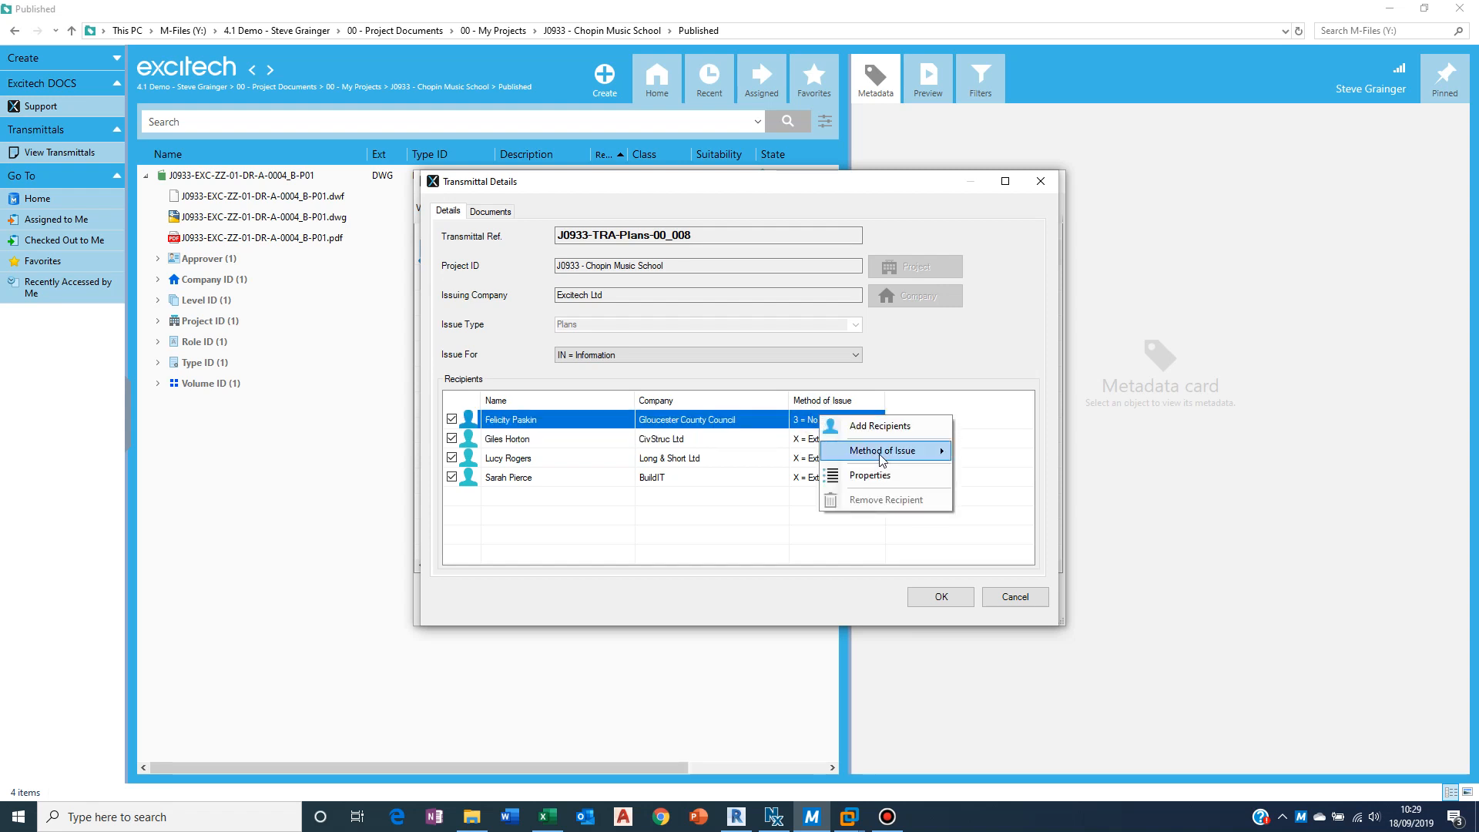
pyautogui.moveTo(879, 452)
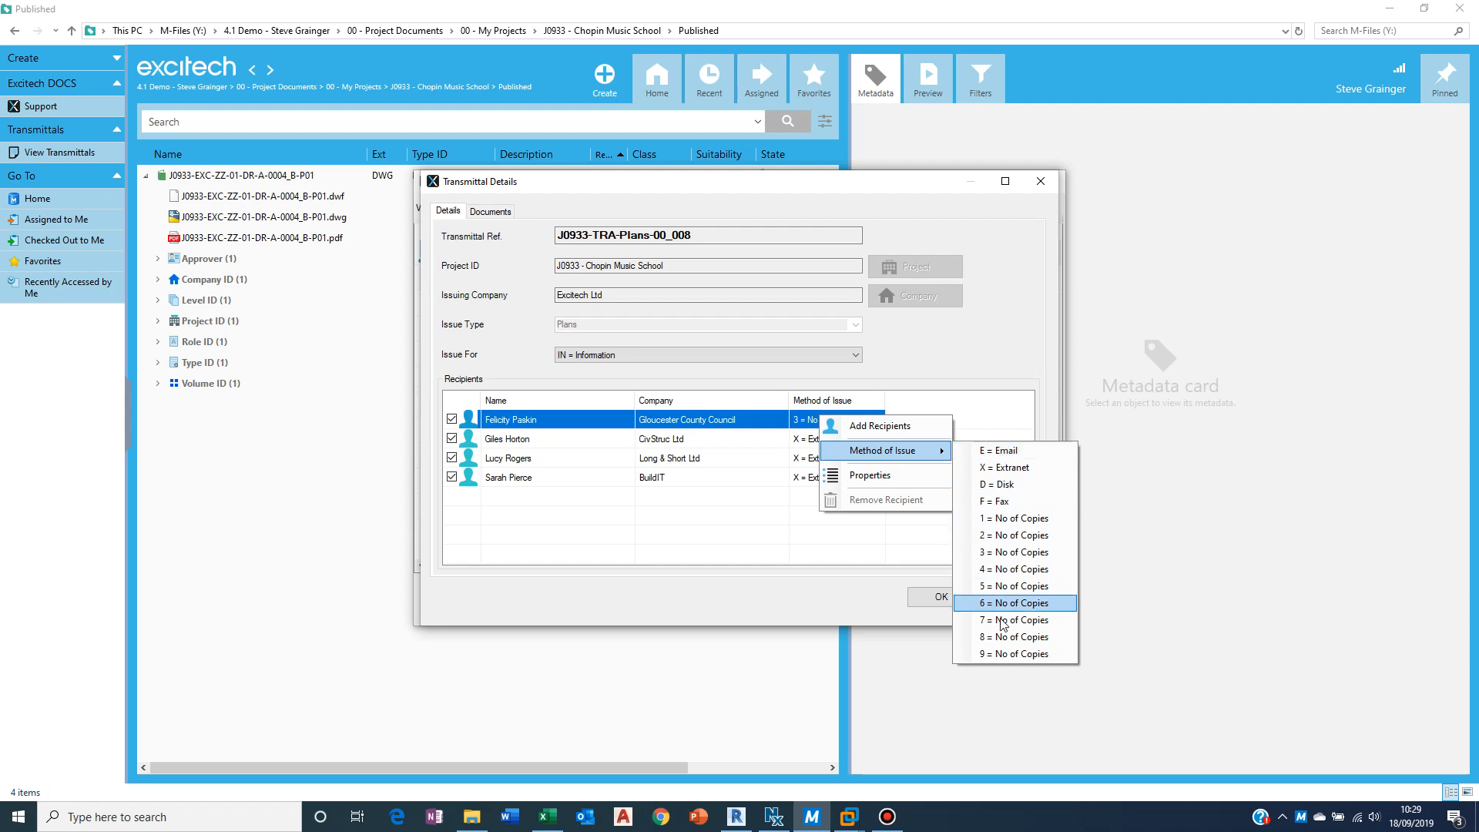
pyautogui.click(1004, 468)
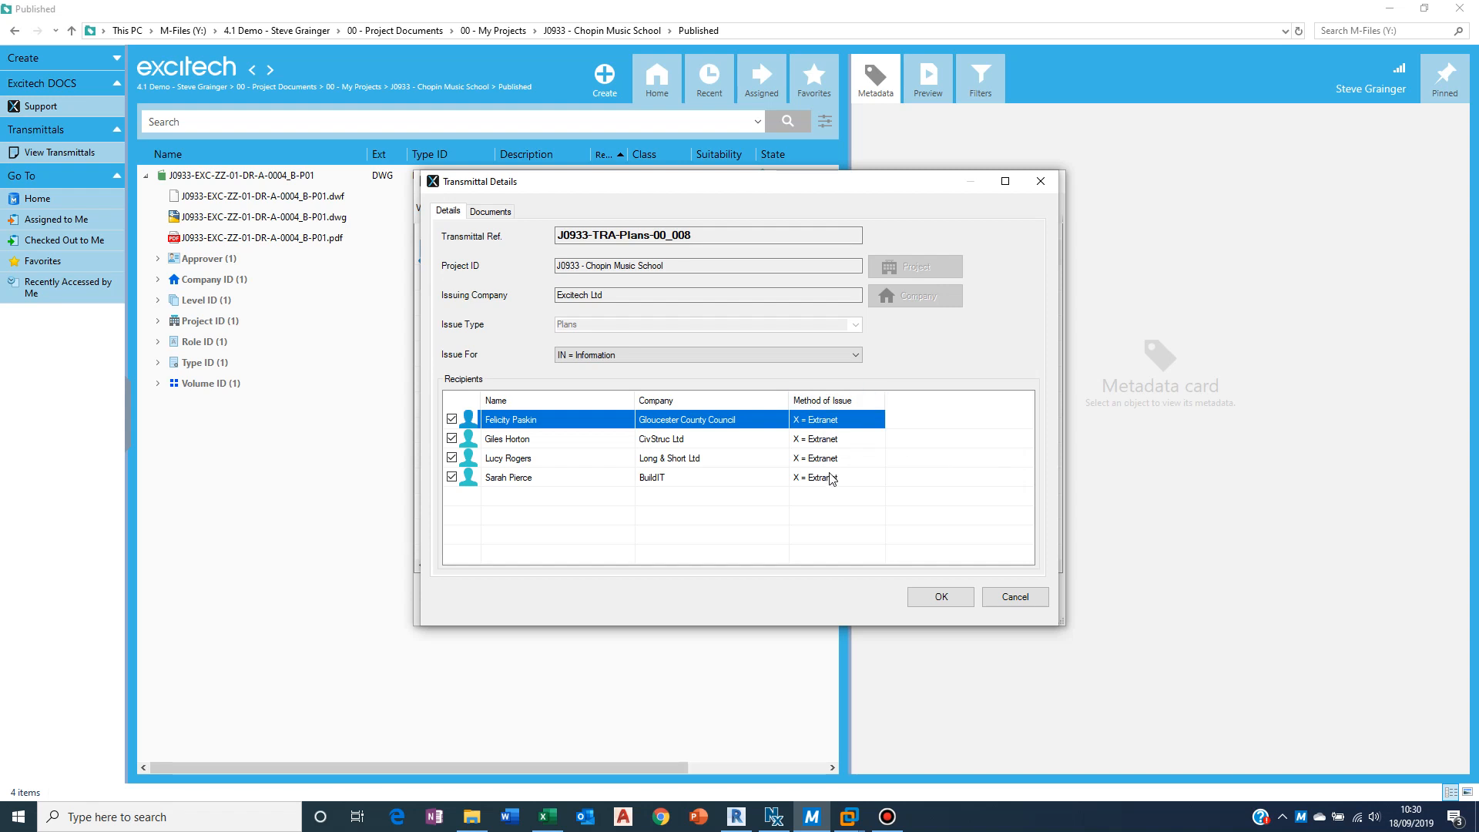
# Step: Toggle inclusion of the J0933-EXC-ZZ-00-DR-A-0003_S4-P03 PDF in the transmittal's documents and confirm the details
pyautogui.click(490, 213)
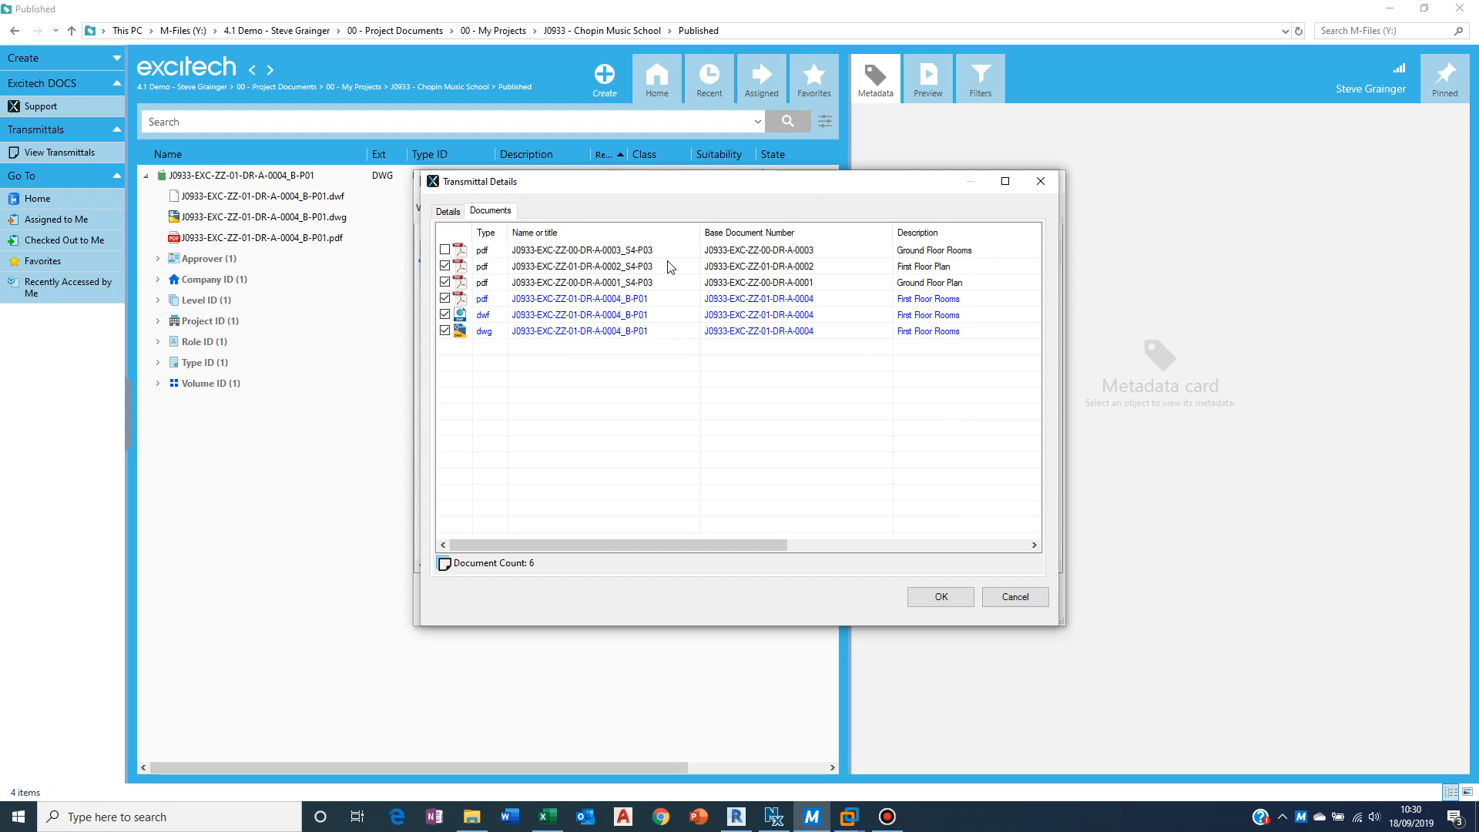
pyautogui.click(446, 250)
pyautogui.click(445, 250)
pyautogui.click(445, 251)
pyautogui.click(933, 597)
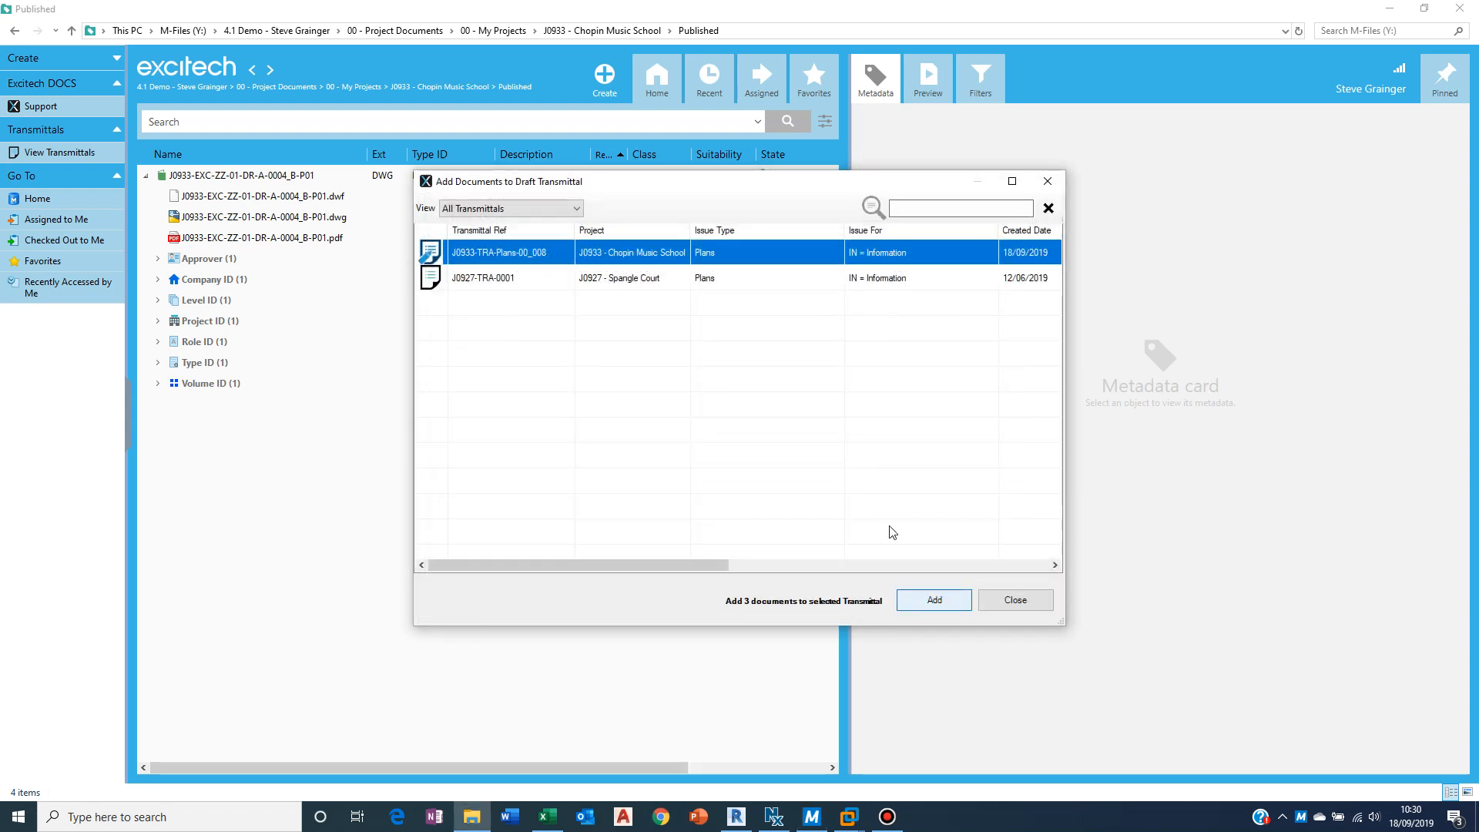
# Step: Build and check in the draft transmittal and review the generated Document Issue Sheet
pyautogui.rightClick(640, 258)
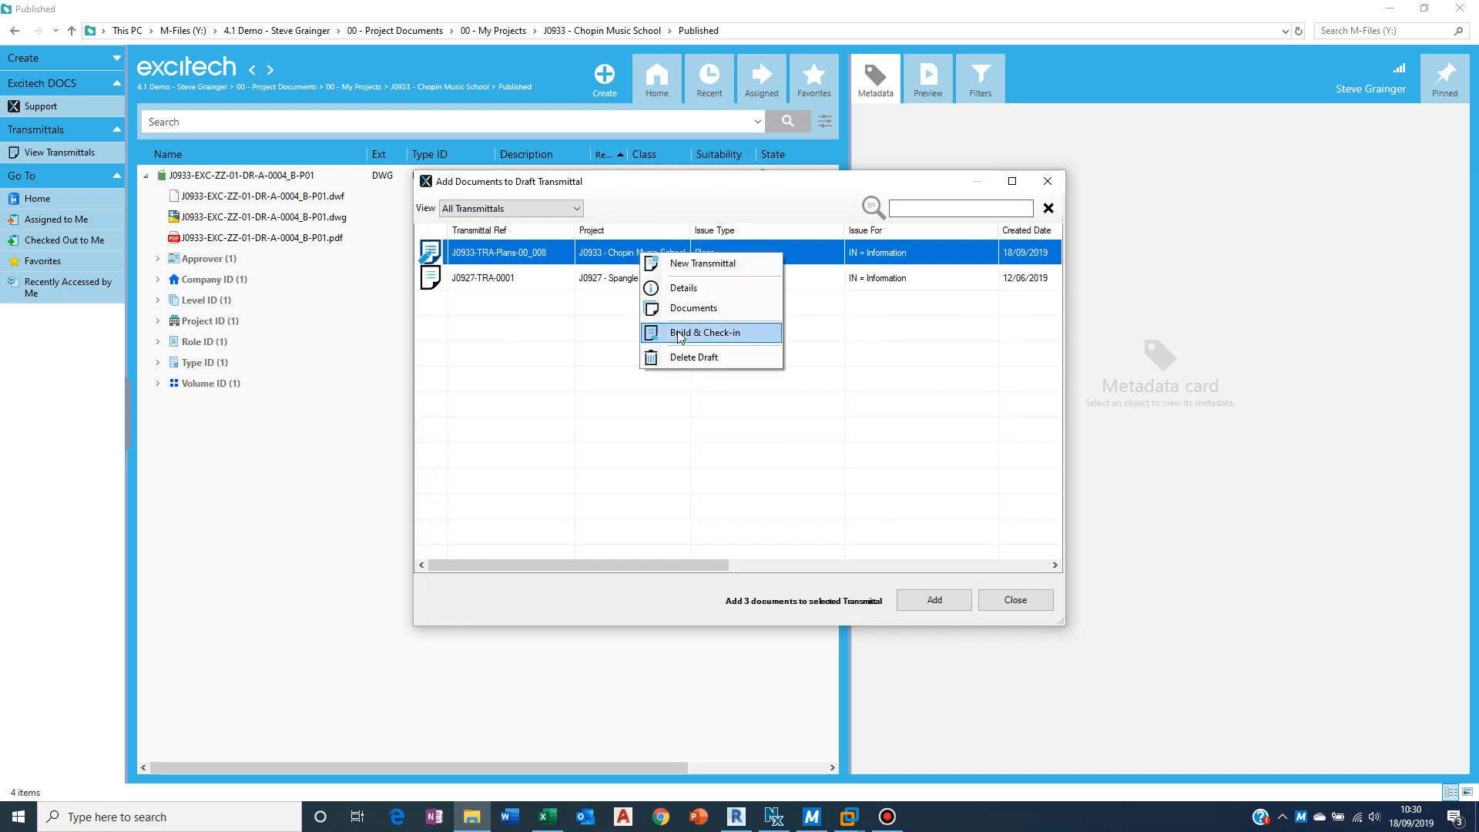
pyautogui.click(679, 336)
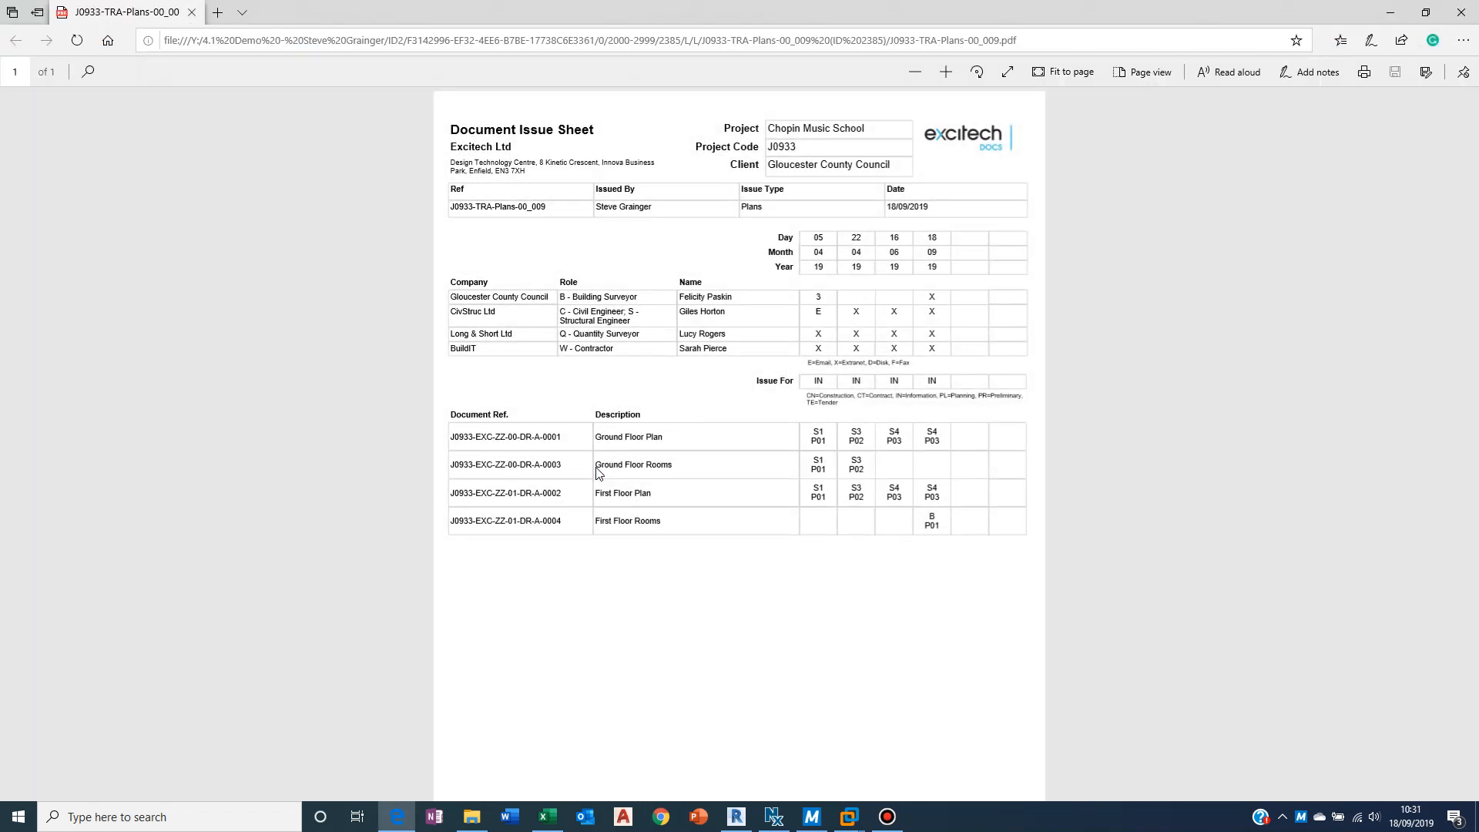
pyautogui.scroll(3, 596, 468)
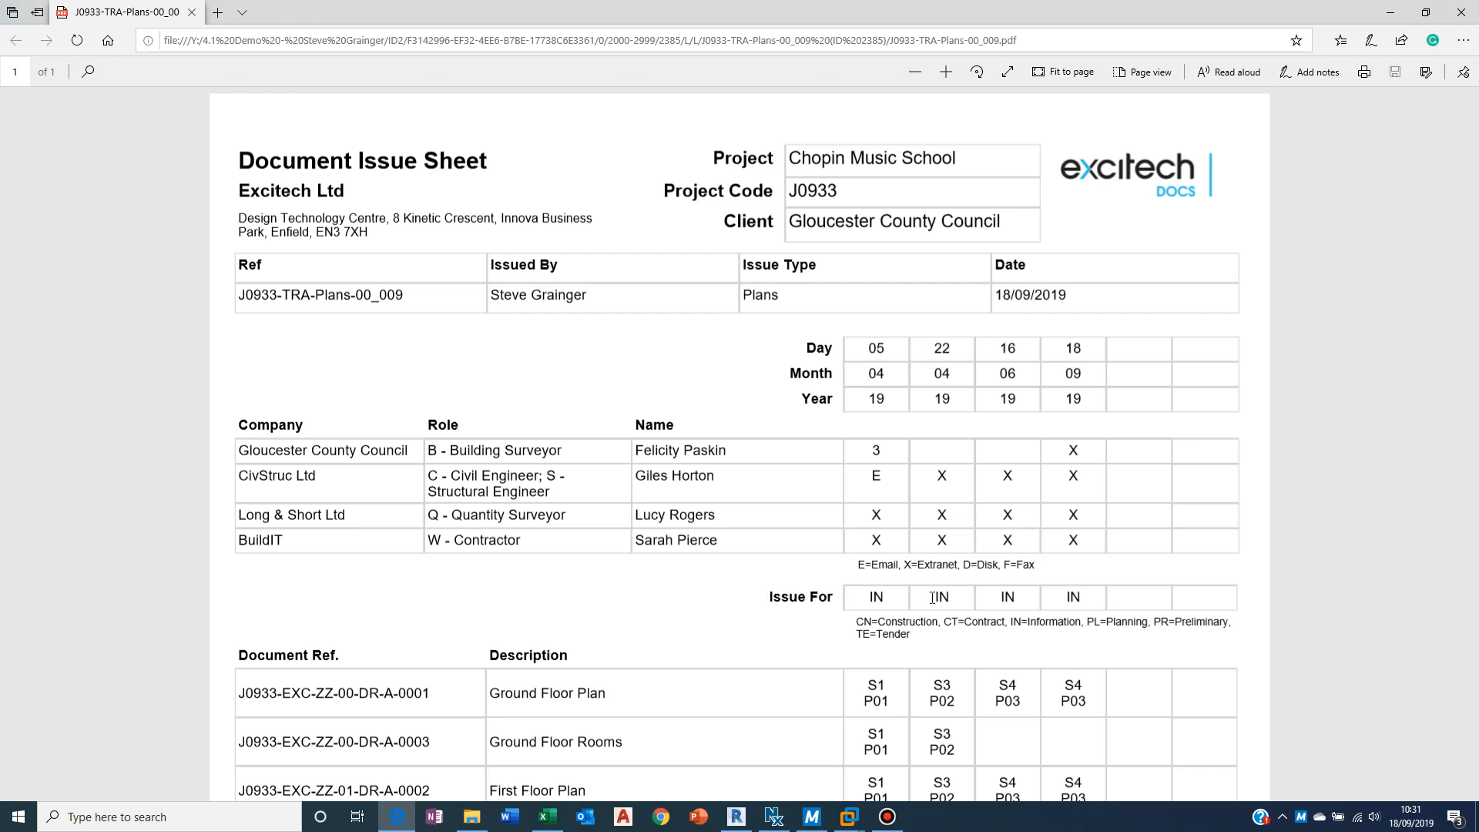
pyautogui.scroll(-3, 933, 597)
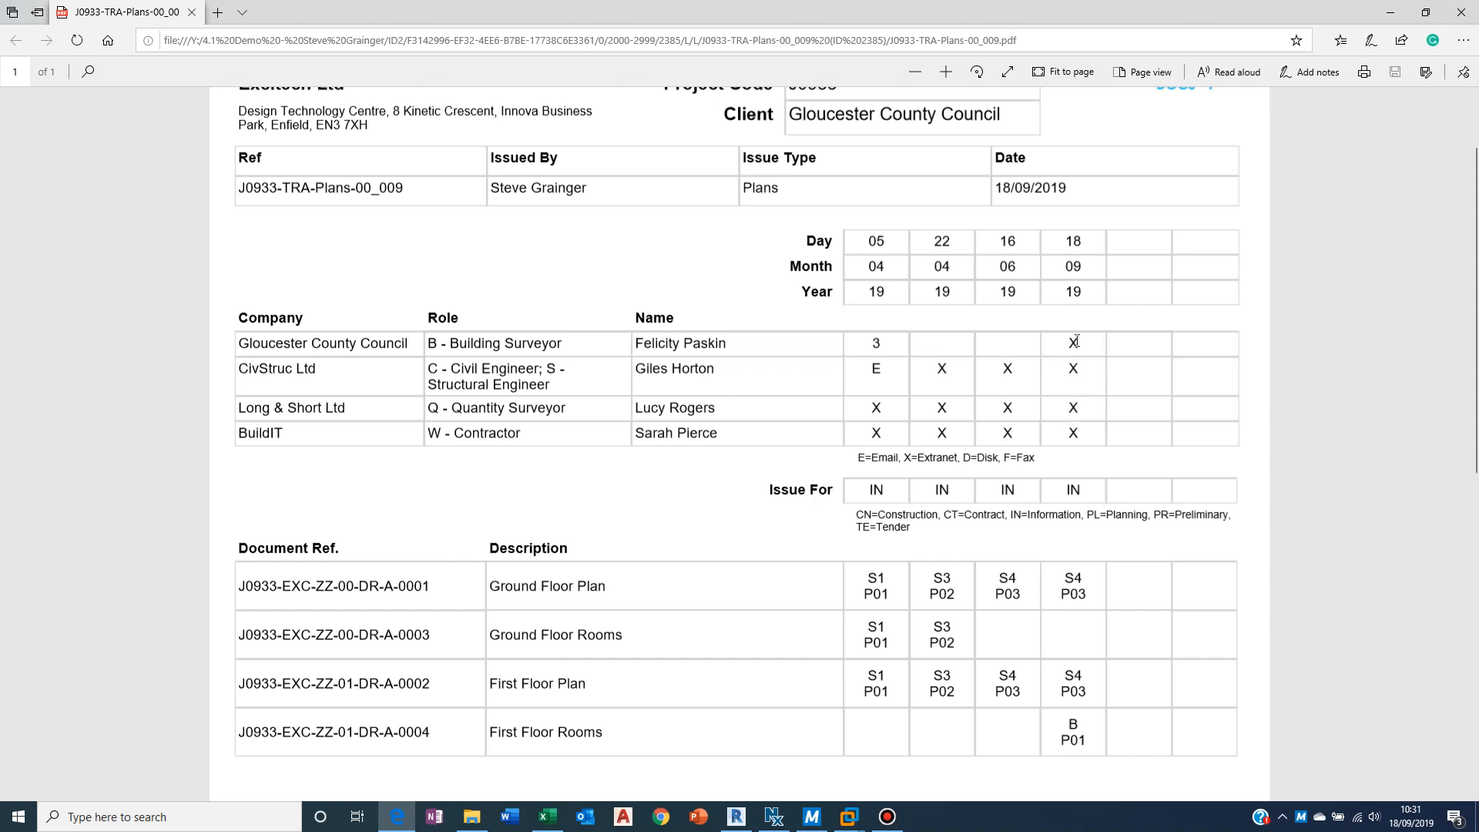
pyautogui.scroll(-1, 1067, 504)
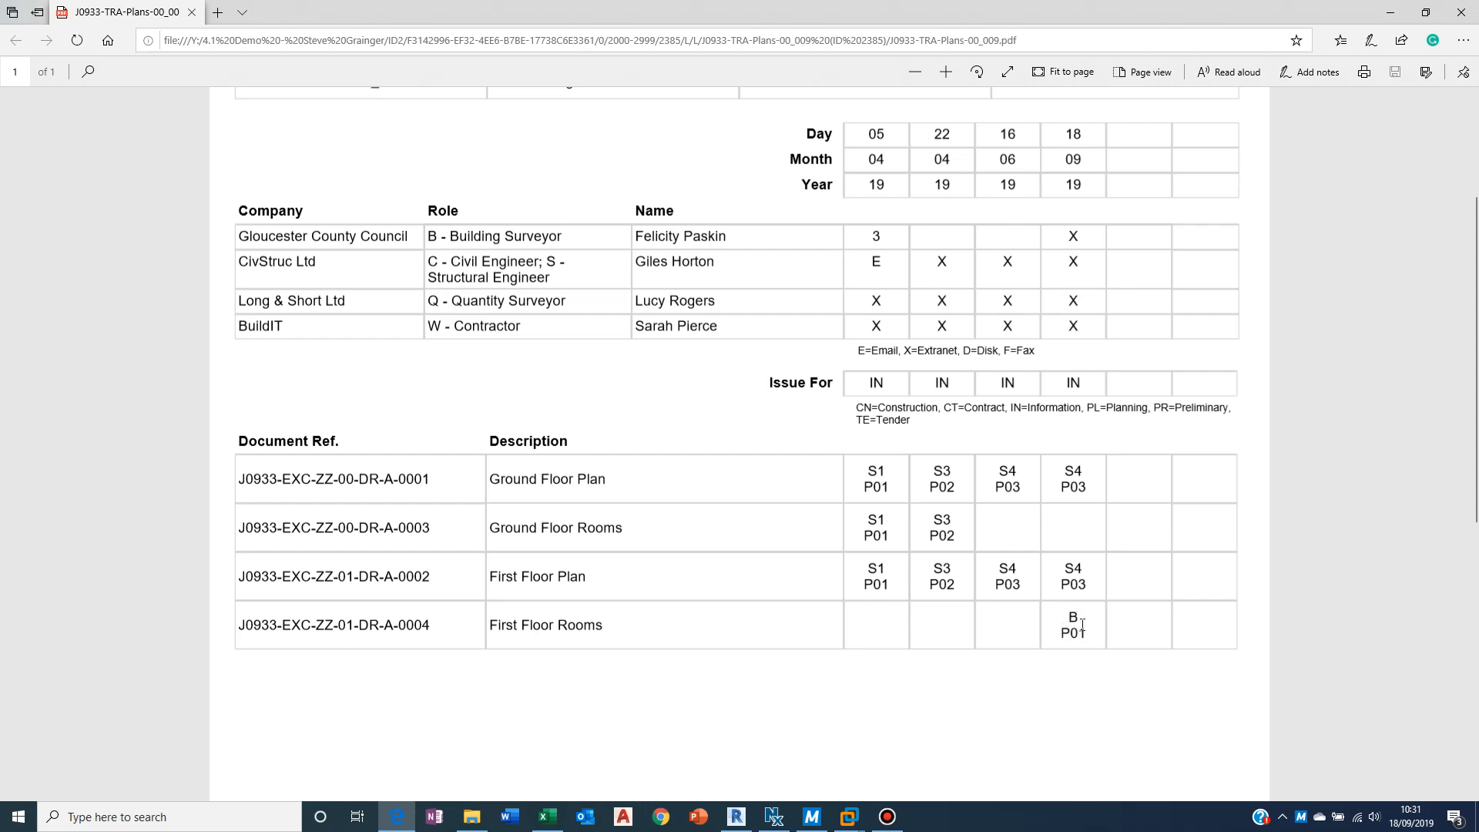
pyautogui.scroll(3, 1082, 624)
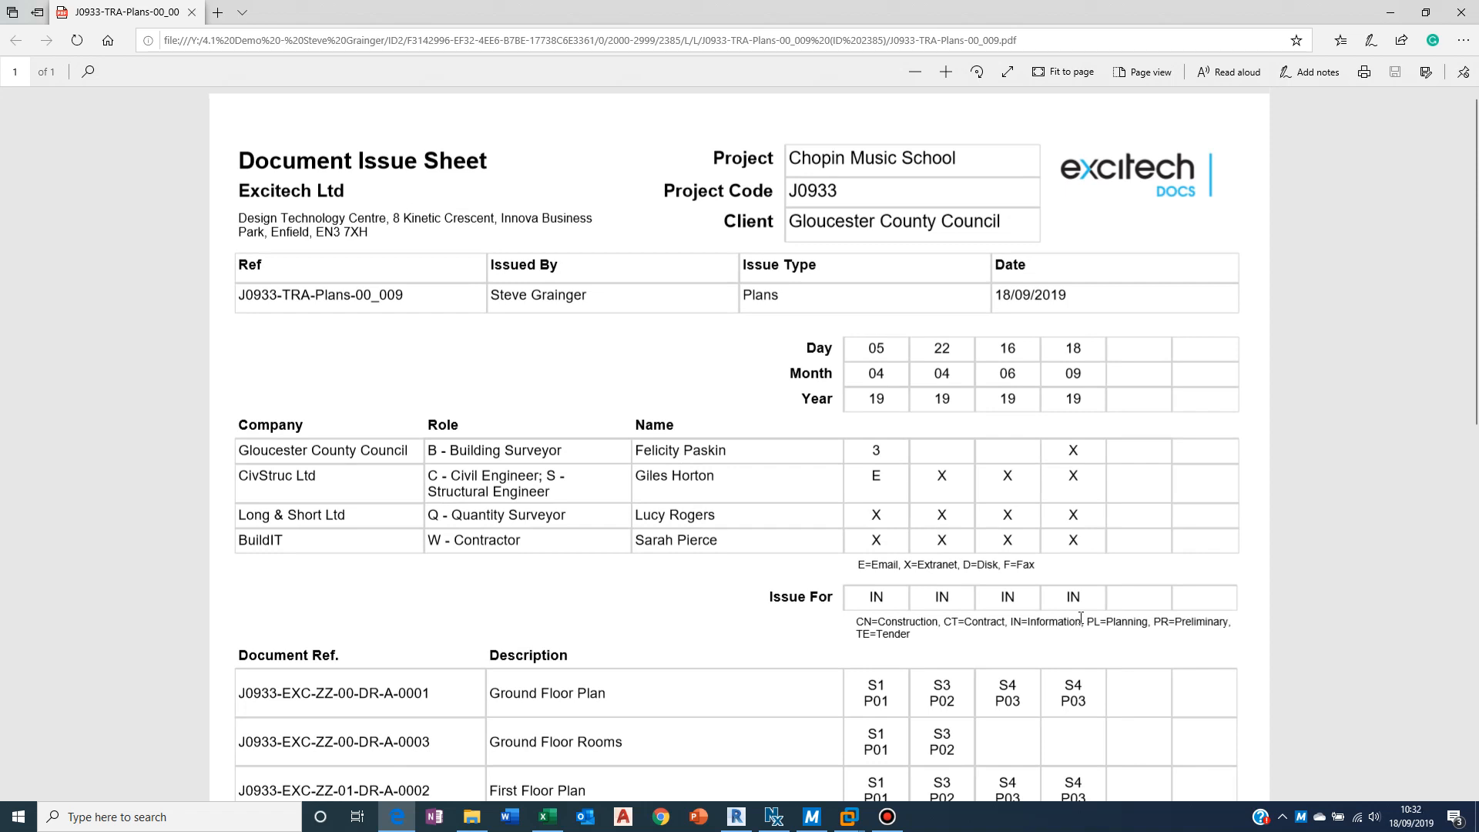